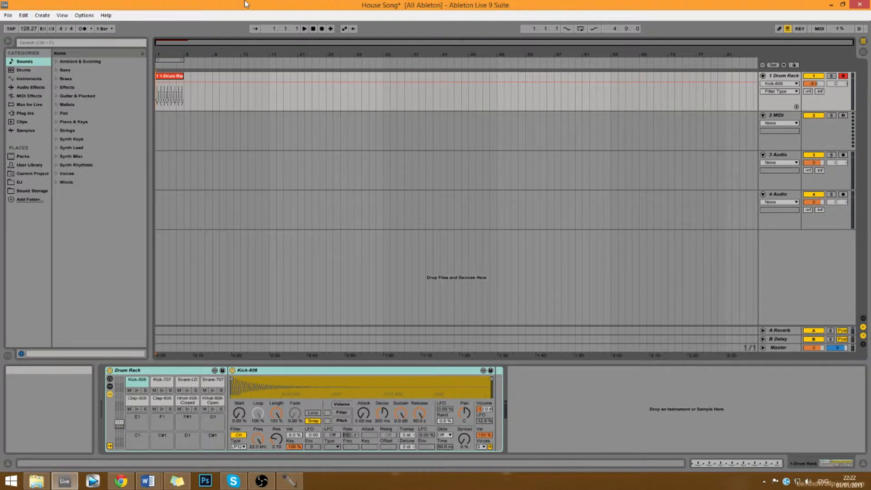
Play back the drum loop, stop it, and return the song position to the start
click(304, 29)
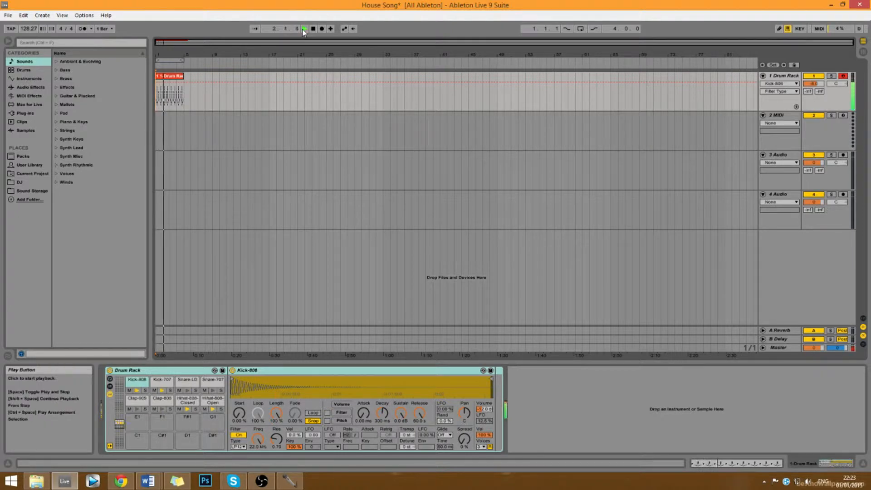
click(314, 29)
click(315, 28)
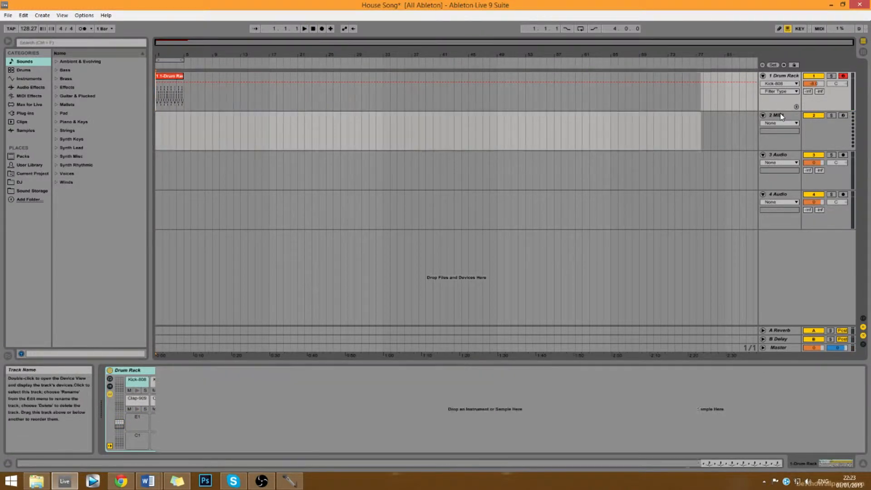
Insert a new MIDI track below the 4 Audio track, and delete it again
click(780, 115)
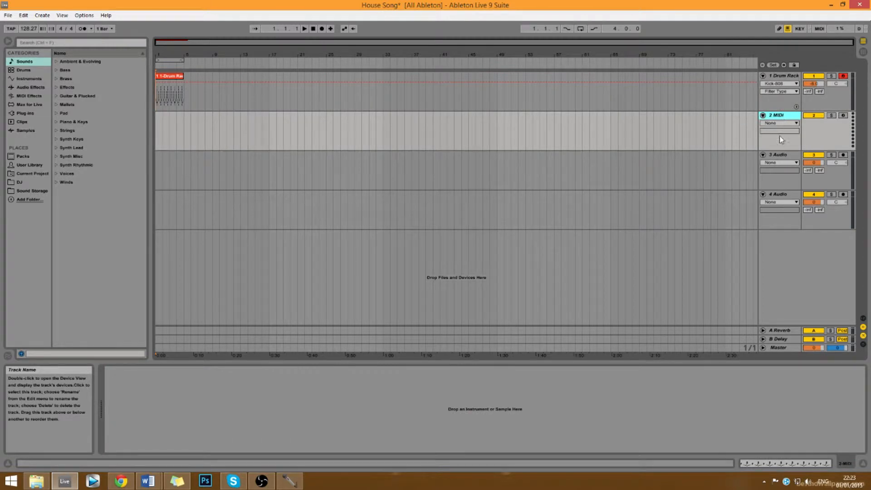
right_click(720, 208)
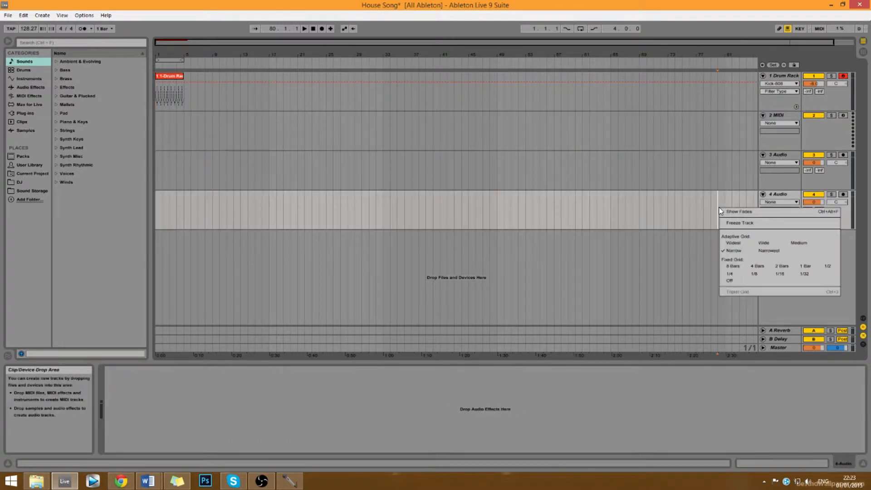
click(782, 178)
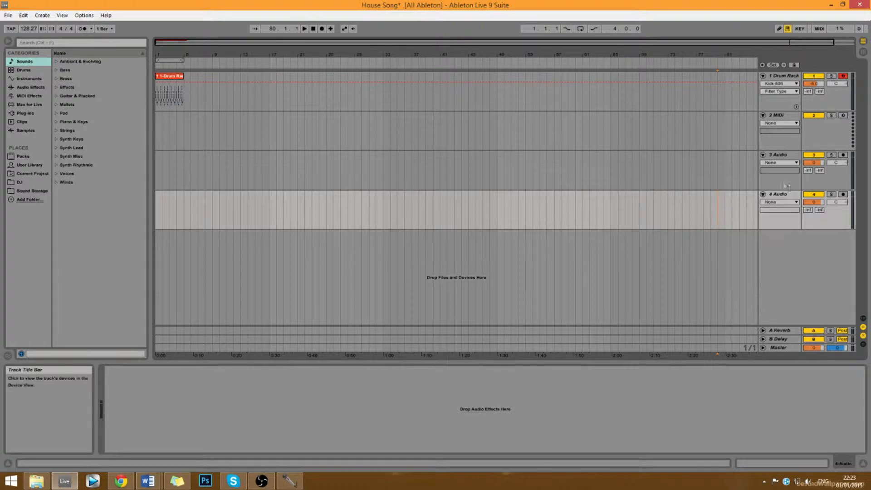
right_click(781, 242)
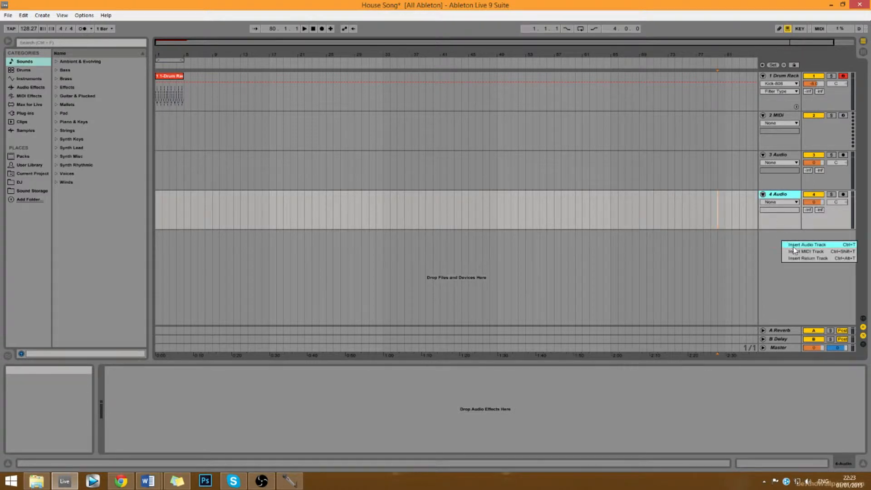
click(791, 252)
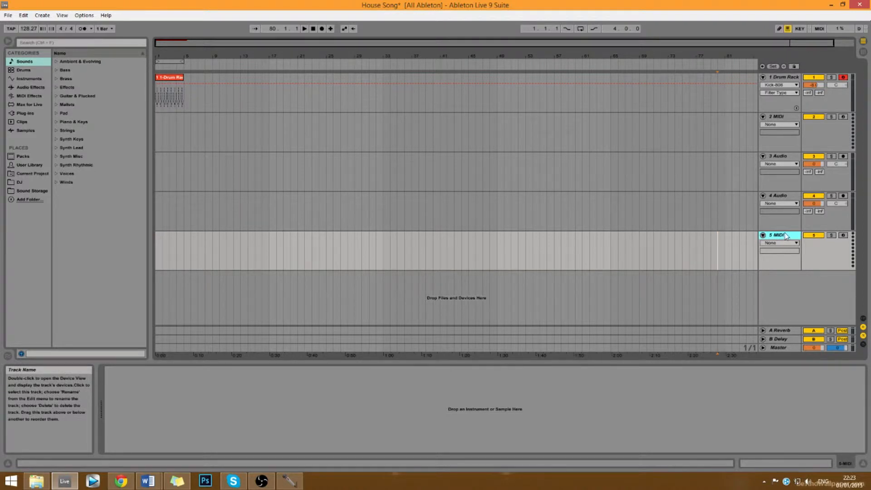
key(Delete)
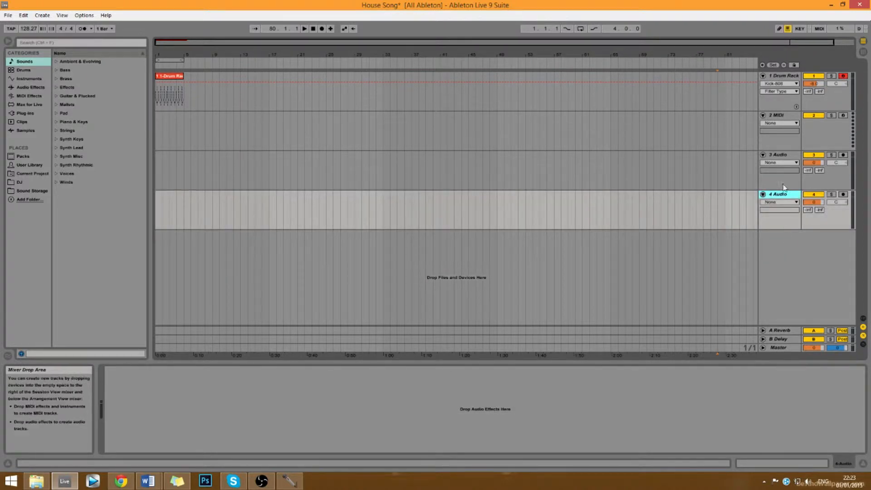
Load the Operator instrument without a preset onto the 2 MIDI track
click(292, 119)
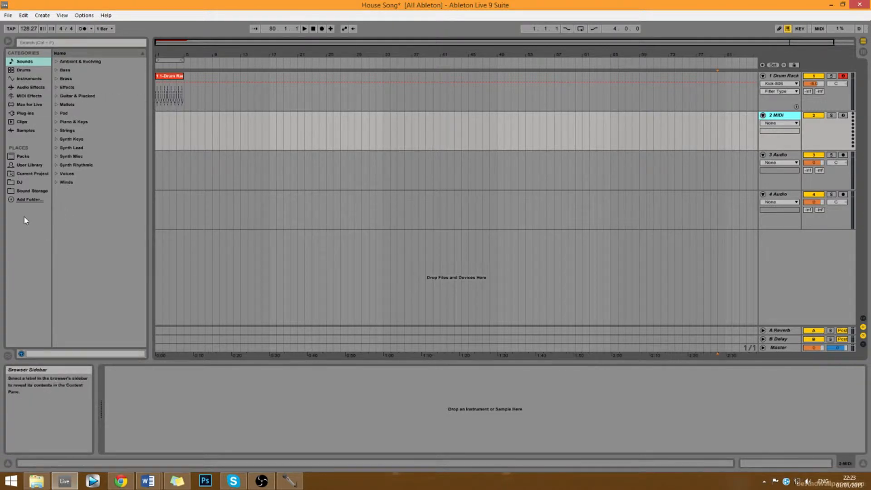
click(22, 80)
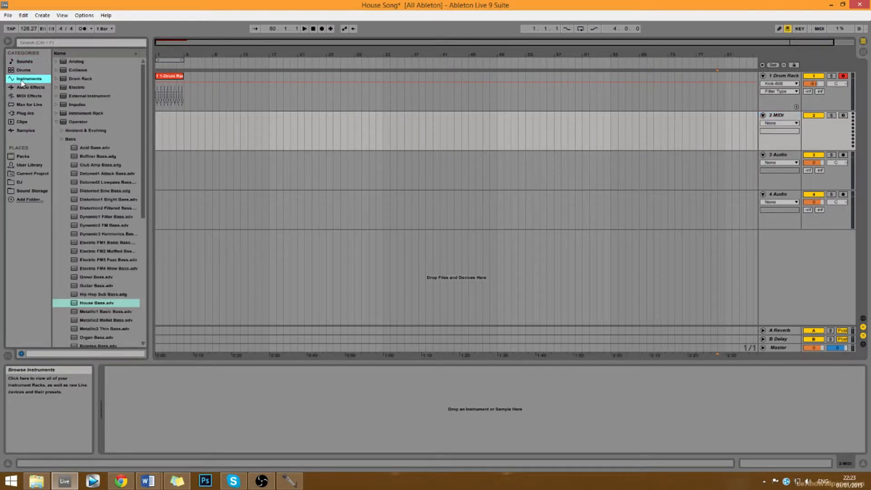
click(56, 122)
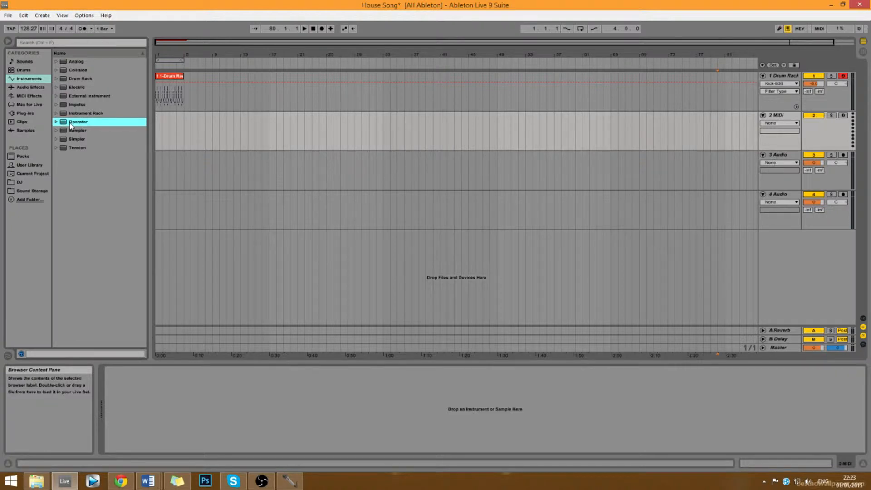
drag(70, 121, 200, 129)
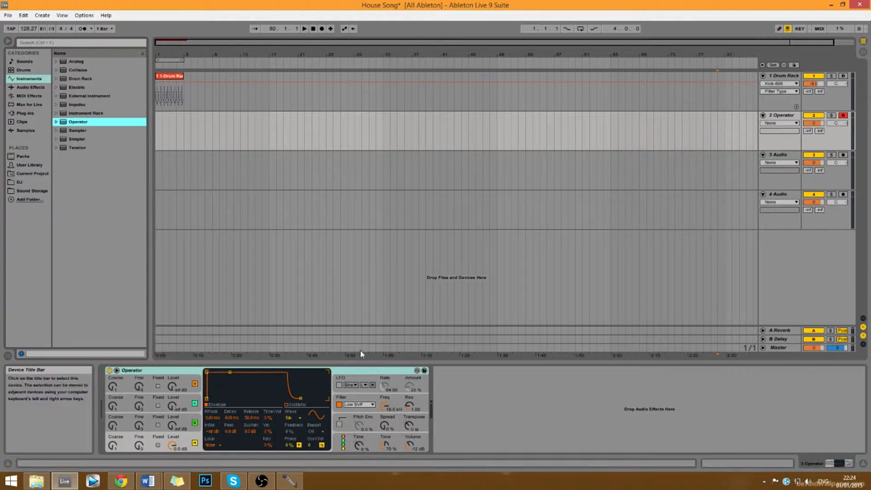
Record an empty four-bar clip on the Operator track, ending level with the drum clip, and return to the song start
click(313, 28)
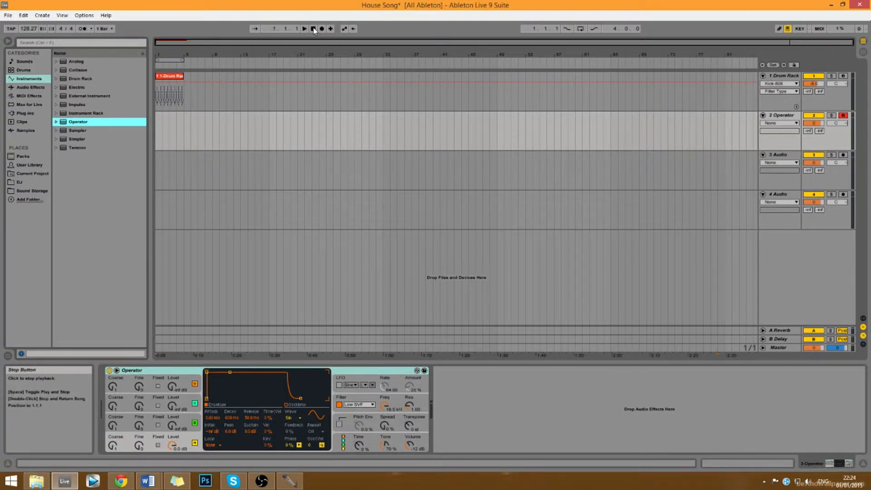
click(320, 29)
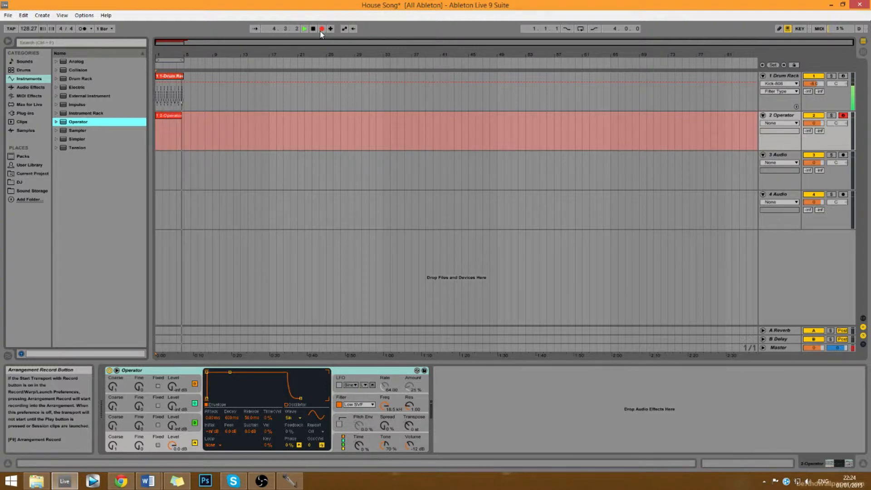
click(321, 29)
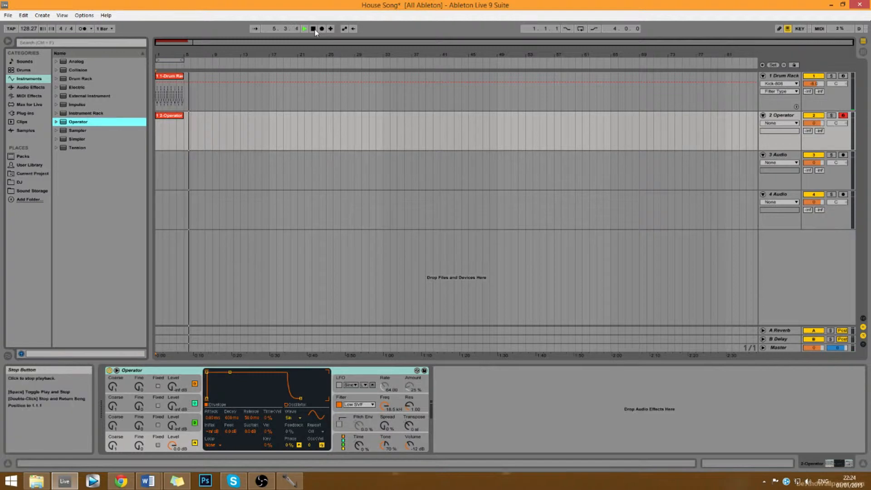
click(314, 30)
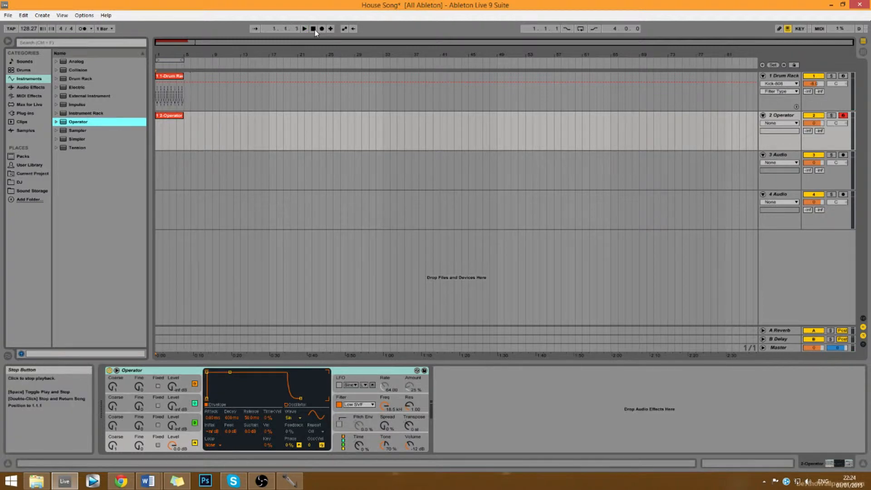
Open the empty Operator clip in the MIDI note editor and turn on Draw Mode
click(170, 116)
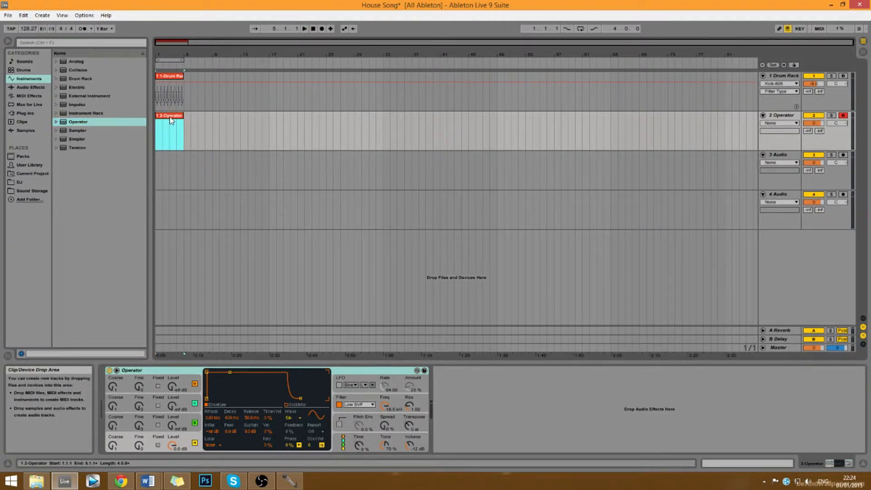
key(shift+Tab)
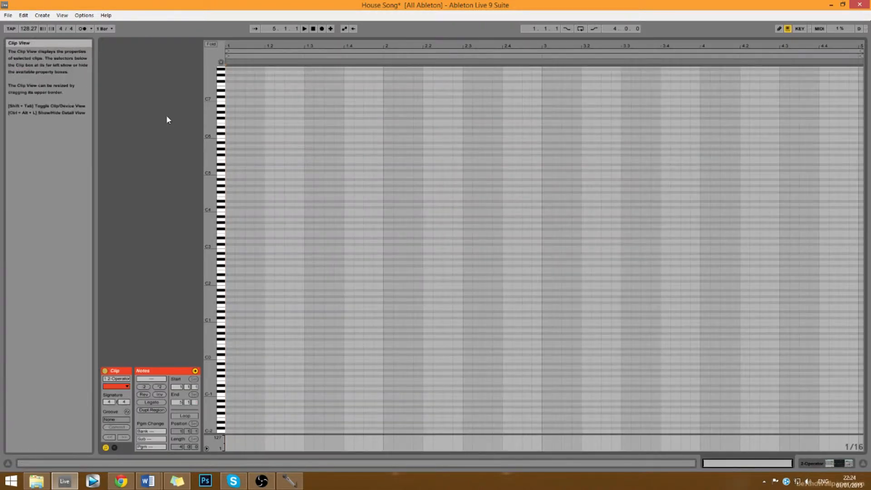
scroll(273, 231, up, 2)
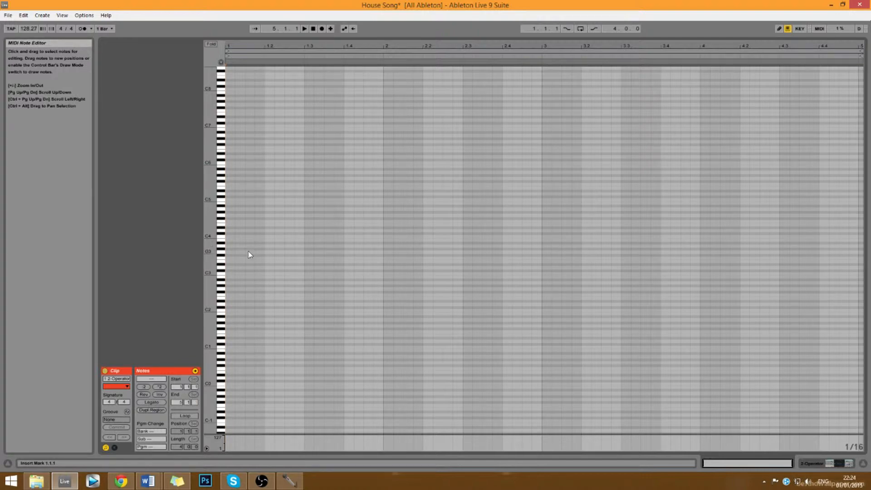
scroll(250, 252, down, 1)
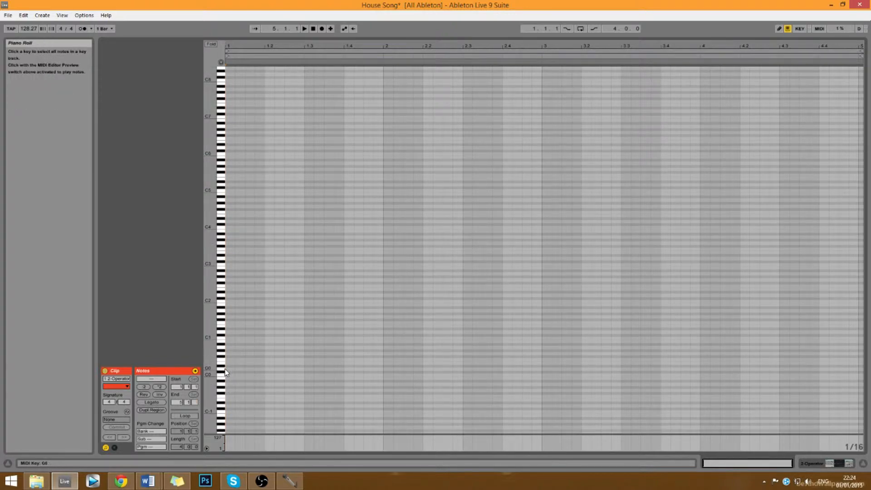
click(779, 28)
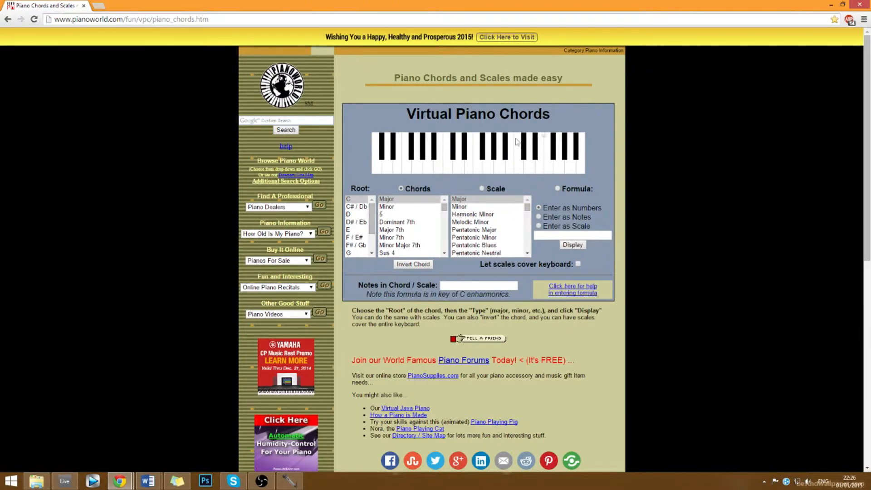
On the Virtual Piano Chords page in Chrome, display the F major scale and highlight its listed notes
mouse_move(370, 211)
mouse_down()
mouse_move(371, 222)
mouse_move(371, 211)
mouse_up()
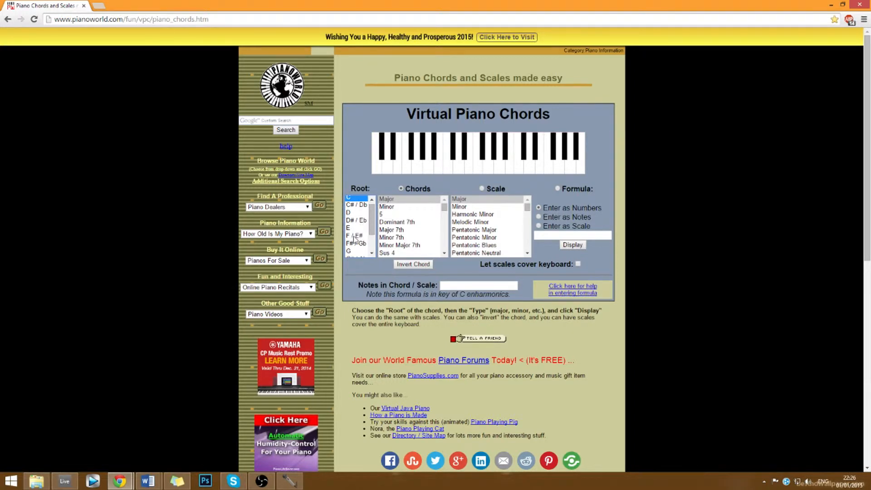
click(354, 236)
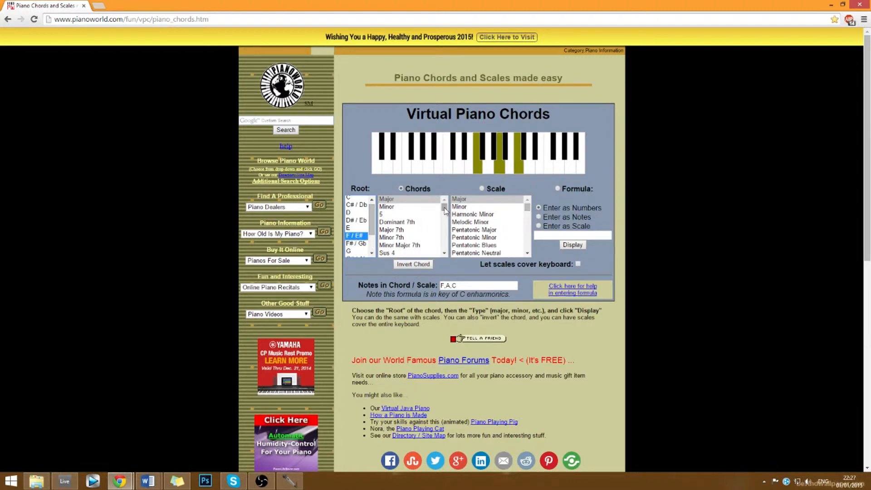
click(482, 188)
click(482, 199)
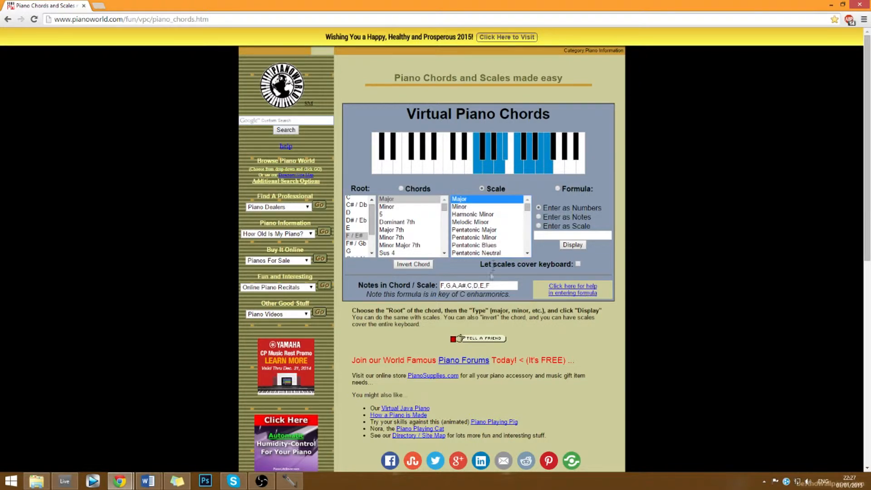
drag(493, 285, 445, 284)
click(445, 284)
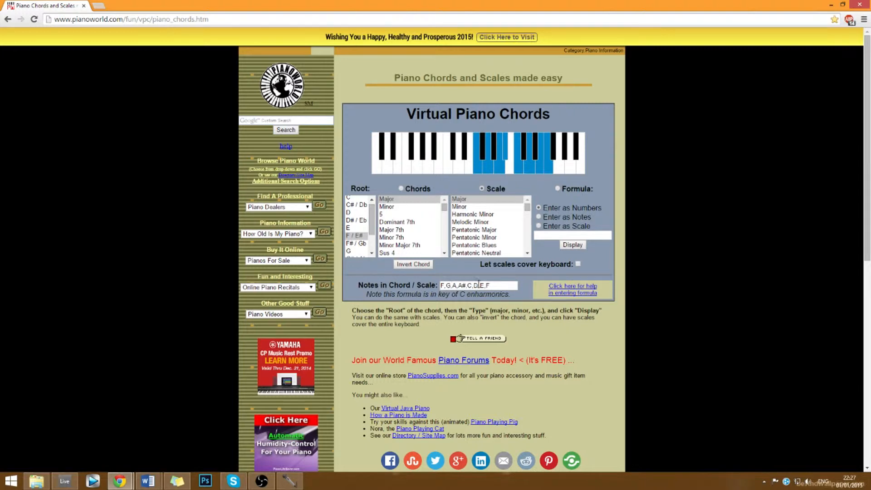
drag(491, 285, 436, 286)
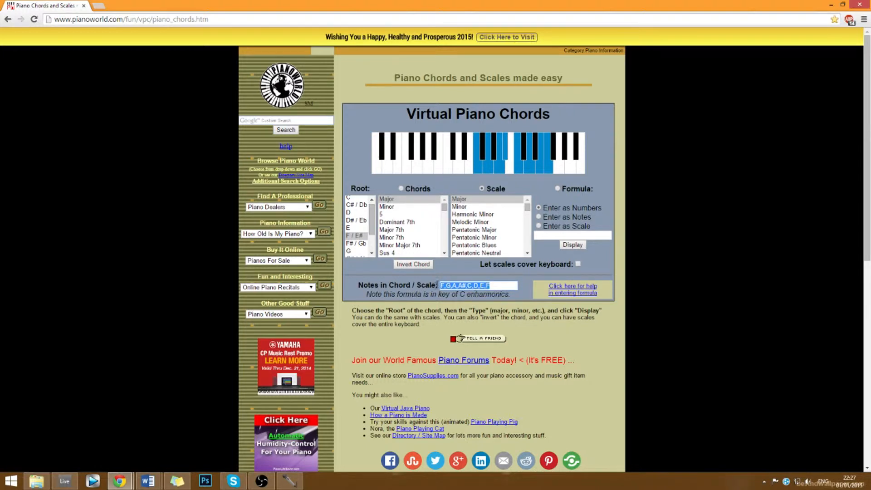
click(443, 276)
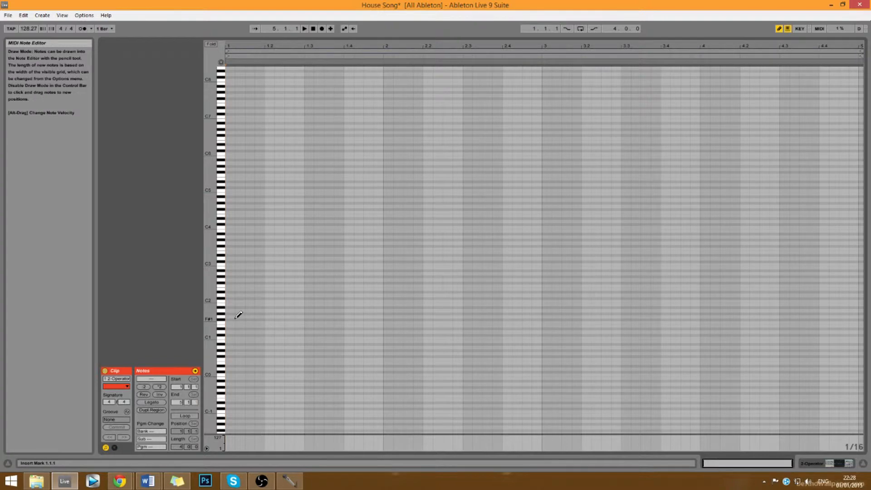
Back in Ableton Live, try drawing an eighth-note A#1 at the start of the Operator clip and duplicating it
click(177, 403)
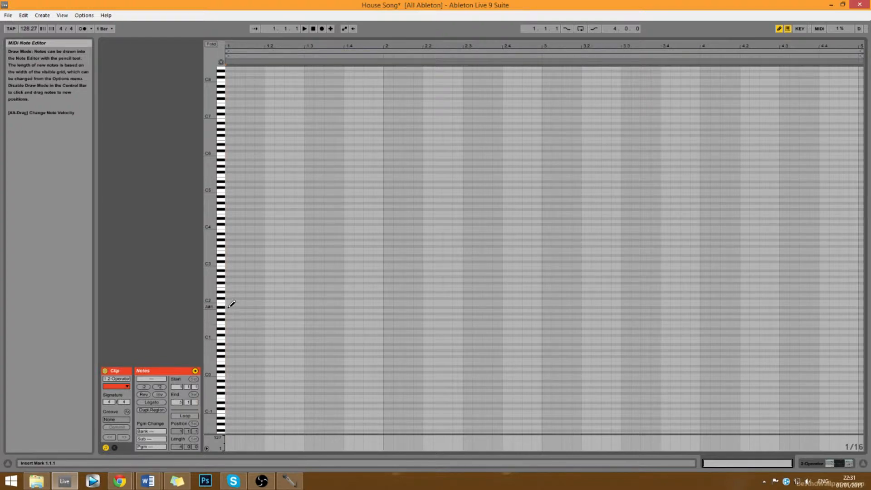
drag(231, 306, 244, 308)
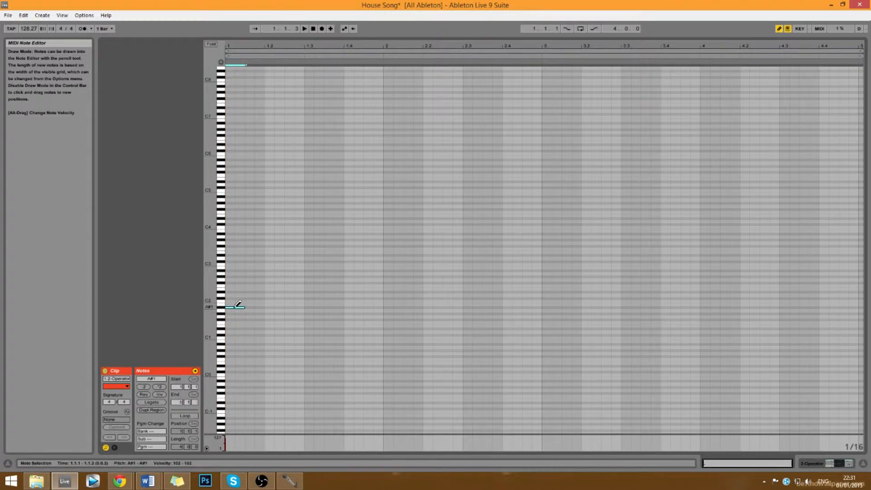
key(ctrl+d)
key(ctrl+d)
key(ctrl+d)
key(ctrl+d)
key(ctrl+d)
key(ctrl+d)
key(ctrl+d)
key(space)
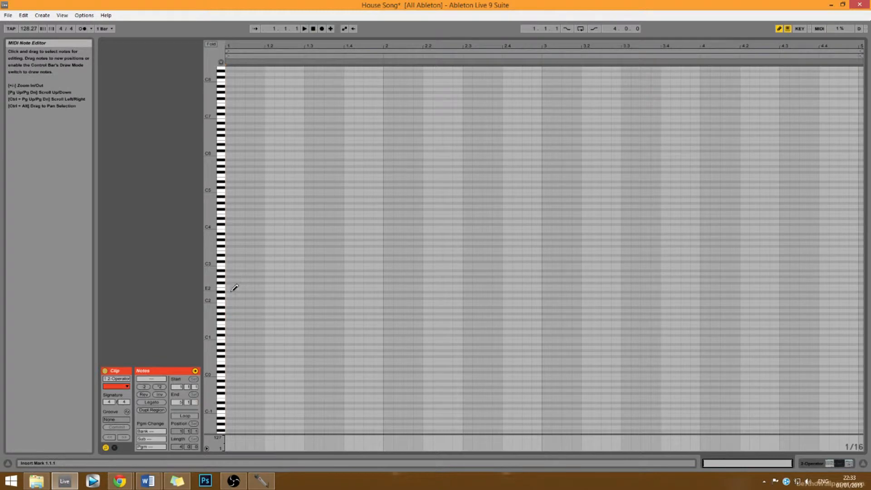
Fill bar 1 of the Operator clip with eight consecutive eighth-note A#1 notes by duplicating the first, and play them back
click(230, 307)
drag(234, 308, 245, 308)
key(ctrl+d)
key(ctrl+d)
key(ctrl+d)
key(ctrl+d)
key(ctrl+d)
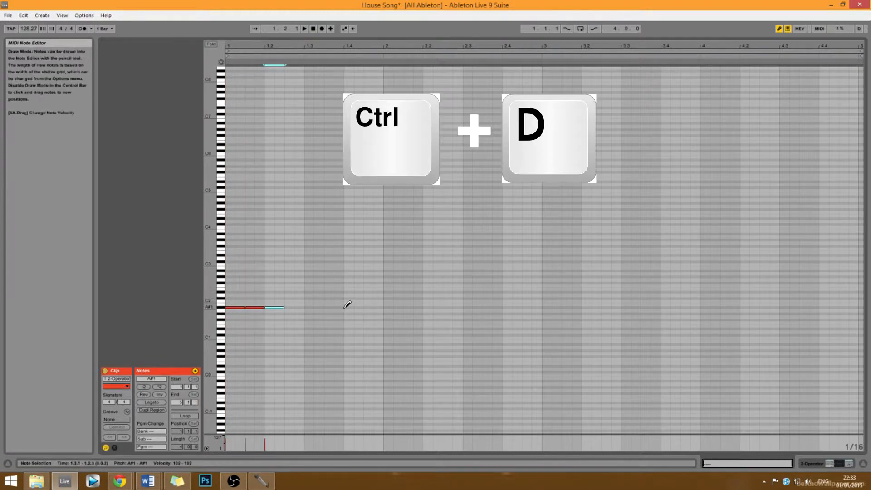
key(ctrl+d)
key(ctrl+d)
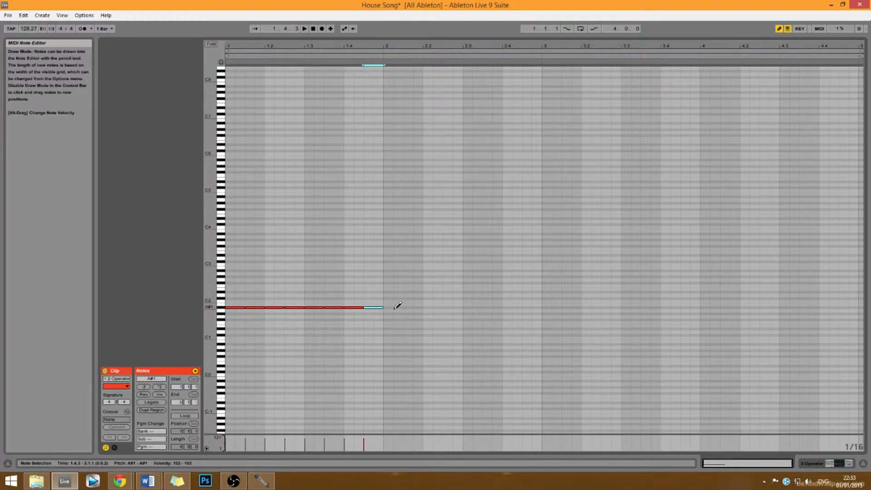
key(space)
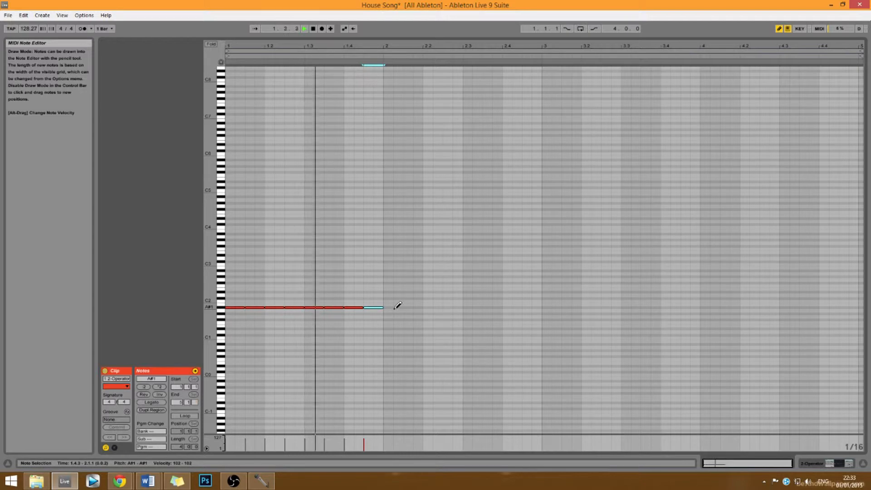
key(space)
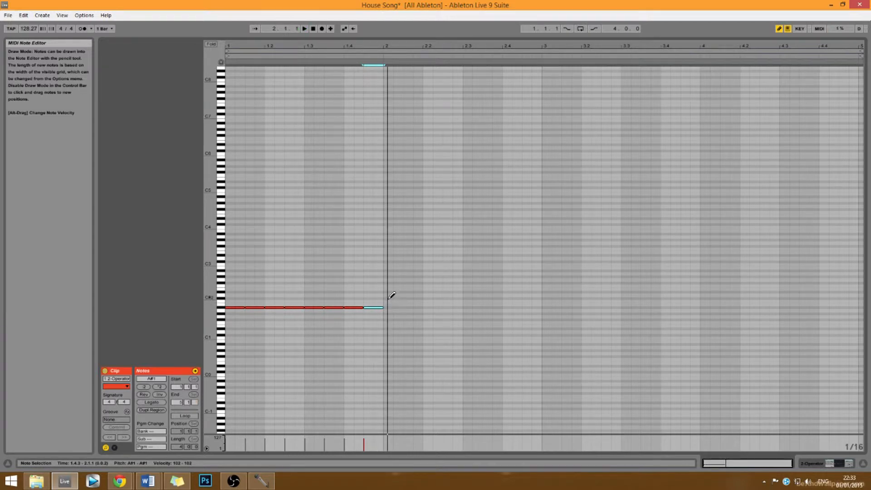
Duplicate the eight A#1 notes from bar 1 into bar 2 and transpose the copies up to D2
key(b)
drag(385, 314, 234, 294)
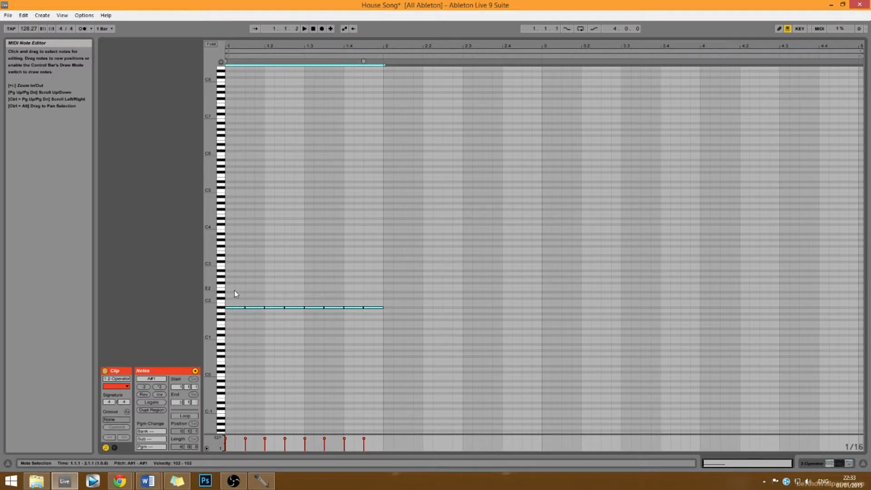
key(ctrl+d)
drag(394, 313, 396, 297)
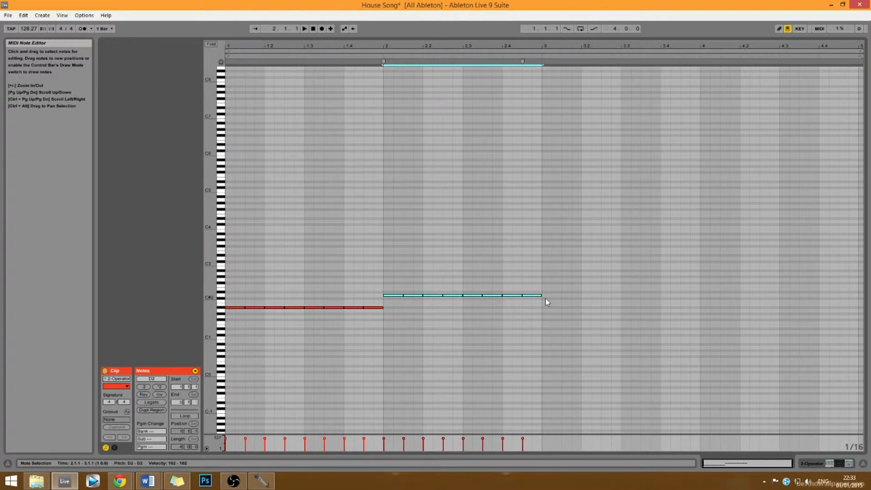
Draw an eighth-note A#1 at the start of bar 3 and duplicate it repeatedly to fill the bar
key(b)
click(546, 307)
key(ctrl+d)
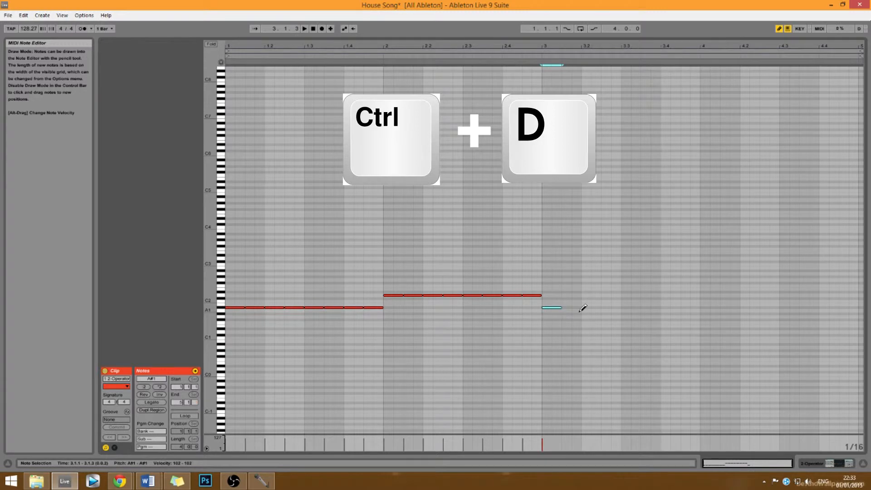
key(ctrl+d)
key(ctrl+d)
key(ctrl+d)
key(ctrl+d)
key(ctrl+d)
key(ctrl+d)
key(ctrl+d)
key(ctrl+d)
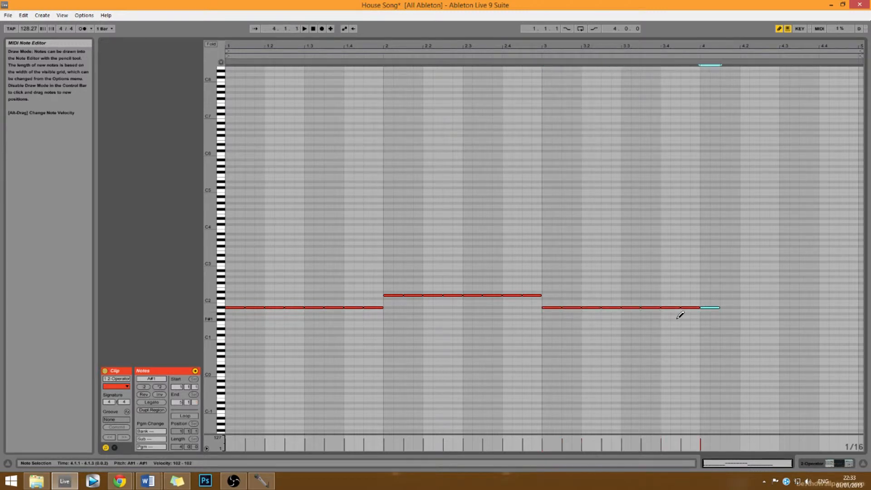
Replace the extra note in bar 4 with a copy of bar 3's eight notes moved down to F1, and play the bassline
key(Delete)
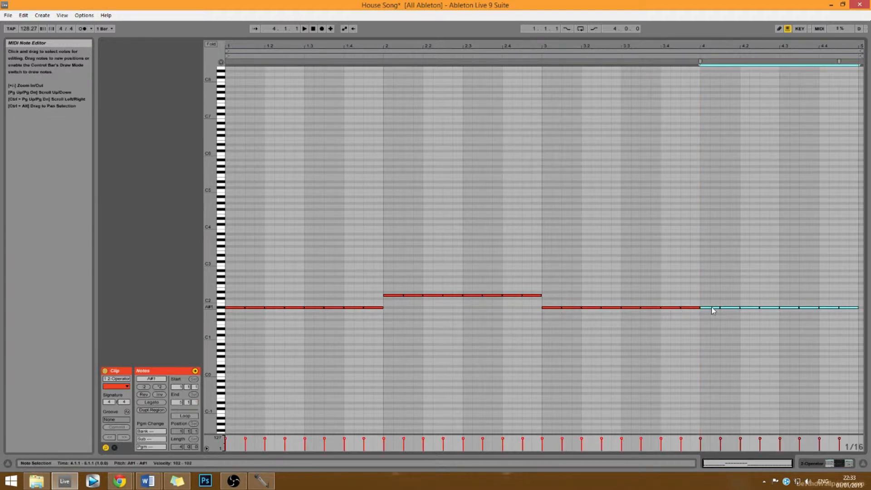
drag(712, 307, 712, 324)
key(space)
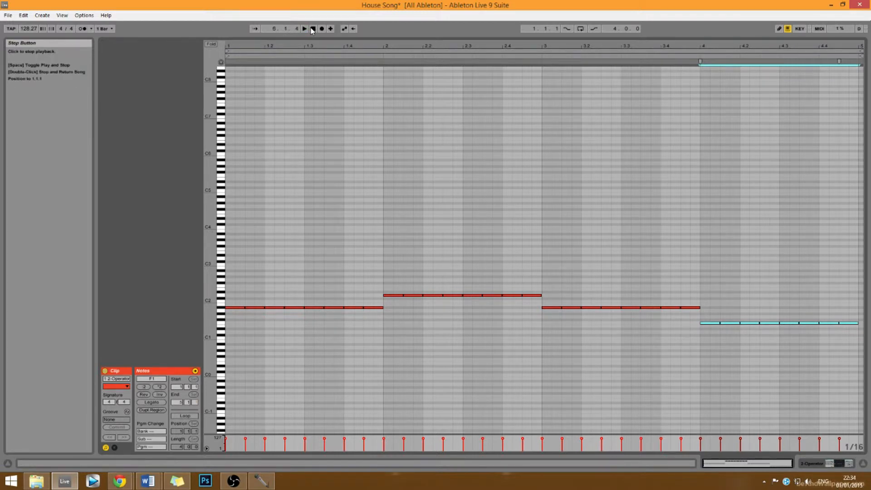
Show the track's device view and expand Operator's Bass preset folder in the instrument browser
key(shift+Tab)
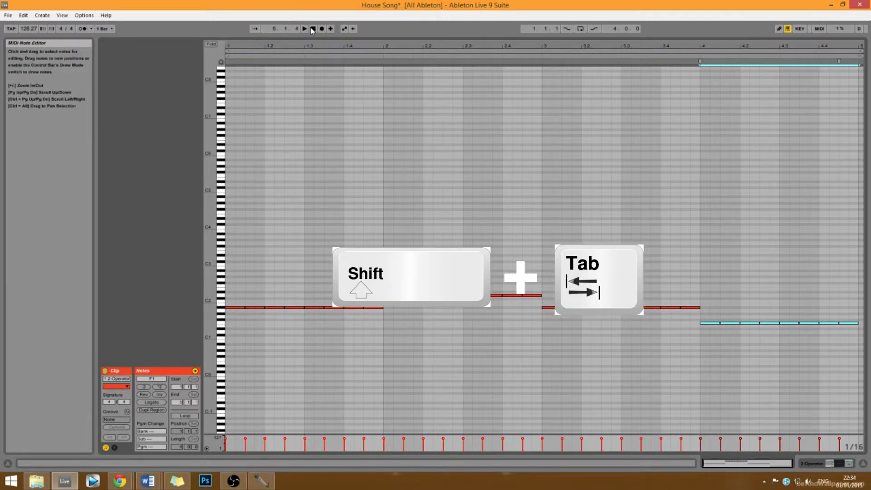
key(shift+Tab)
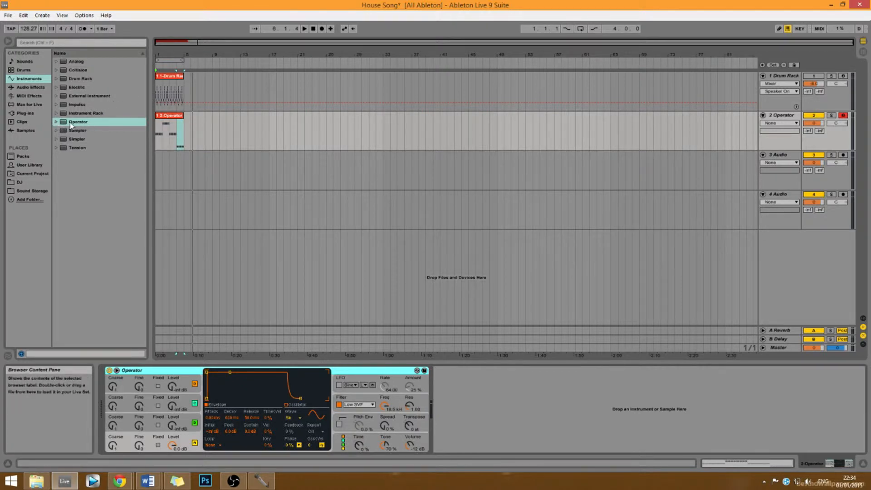
click(56, 122)
click(61, 139)
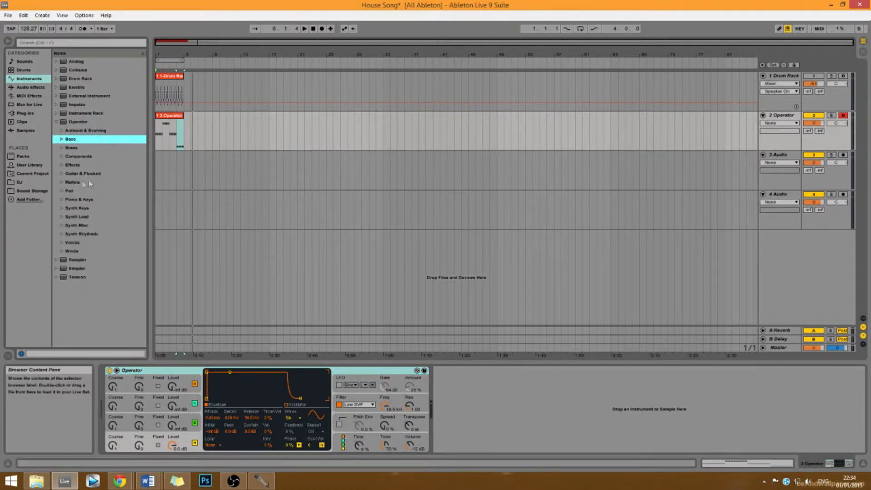
click(61, 140)
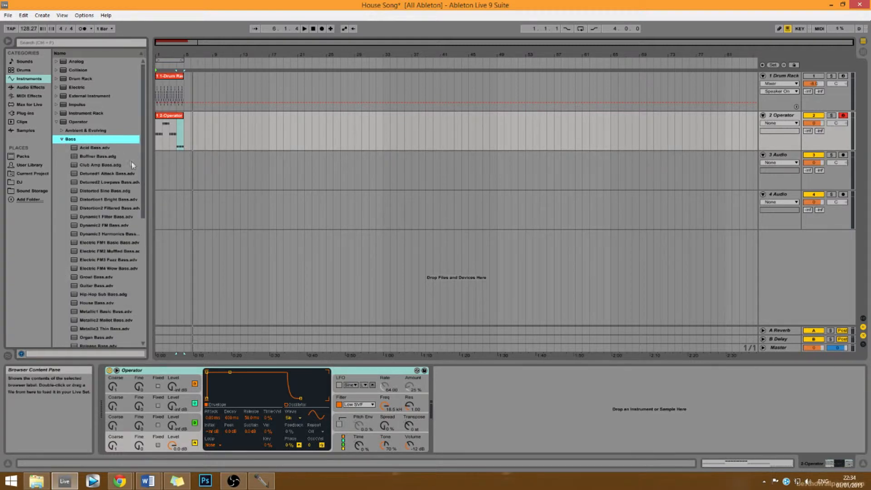
drag(142, 169, 149, 211)
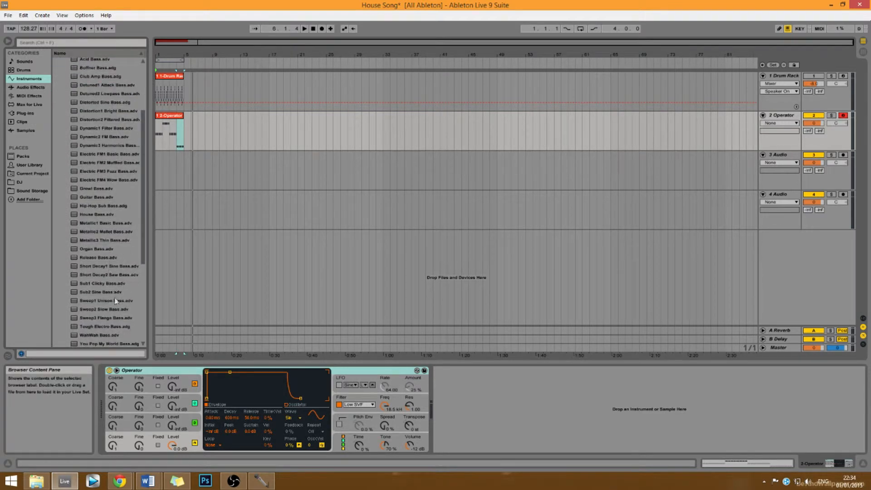
Audition the Sweep2 Slow Bass, Sweep3 Flange Bass, WahWah Bass and You Pop My World Bass presets
click(125, 308)
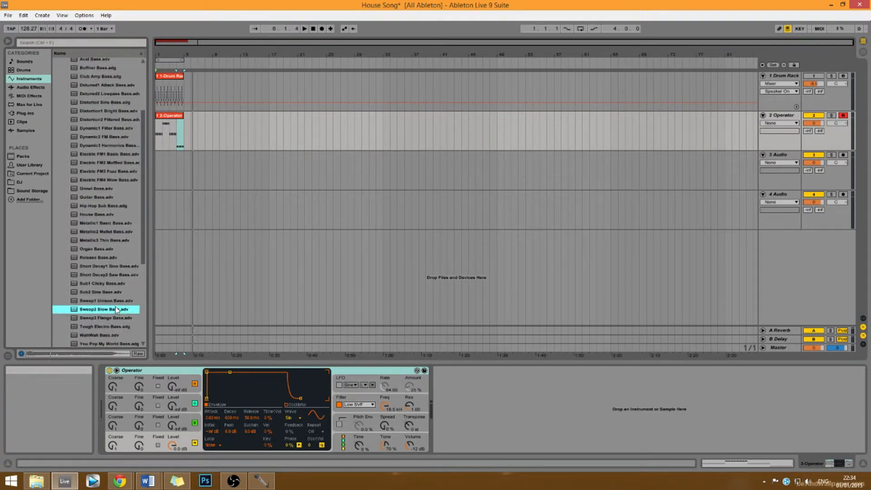
click(123, 318)
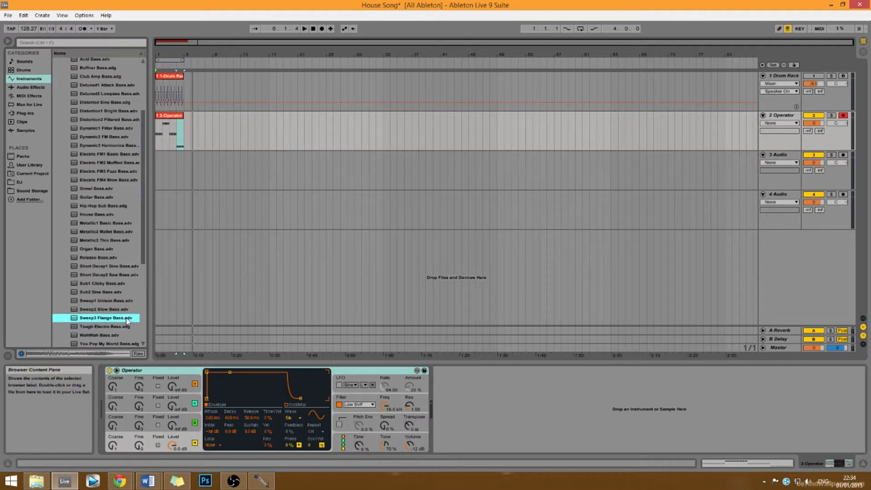
click(121, 337)
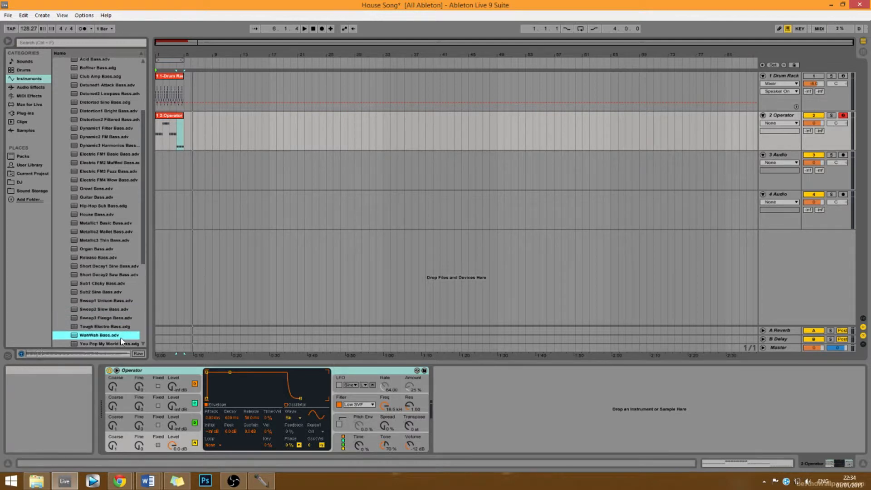
click(124, 344)
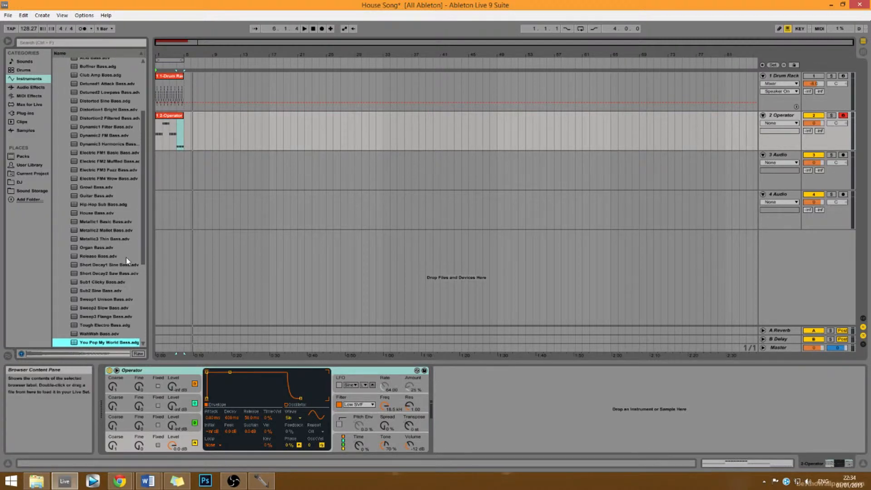
scroll(126, 260, up, 2)
Try the House Bass preset on the Operator track and play the bassline with it
click(114, 231)
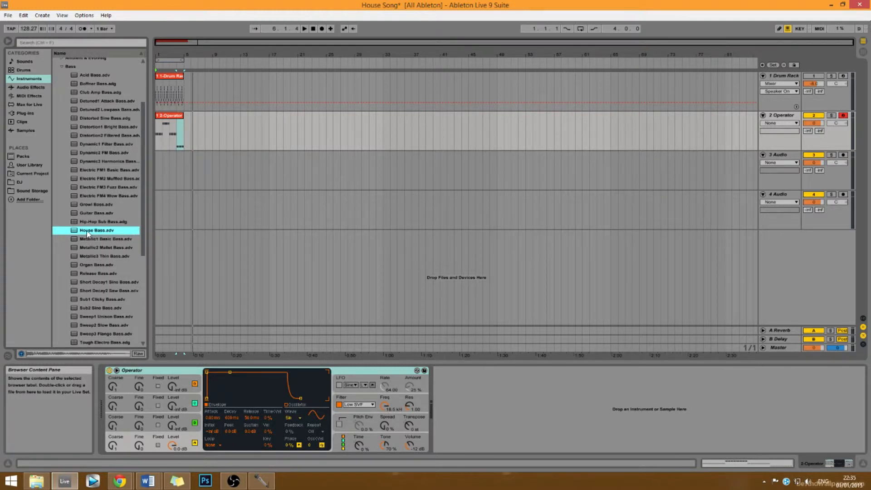
drag(88, 234, 166, 122)
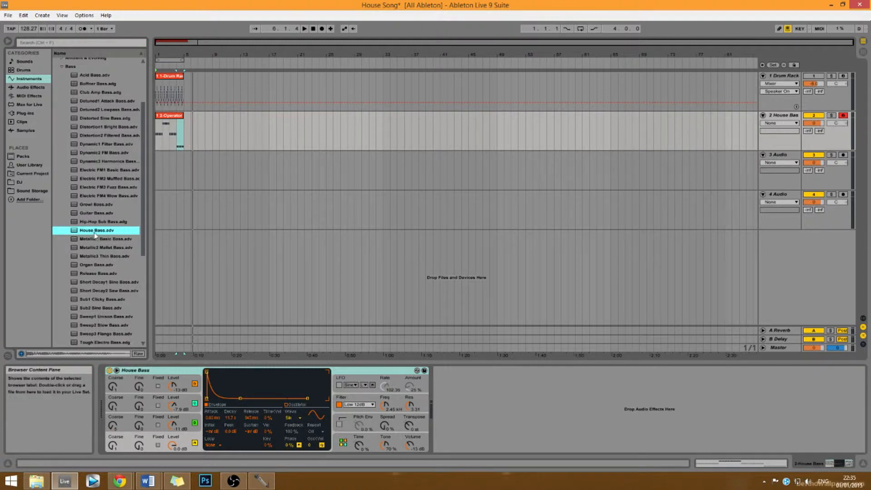
click(304, 29)
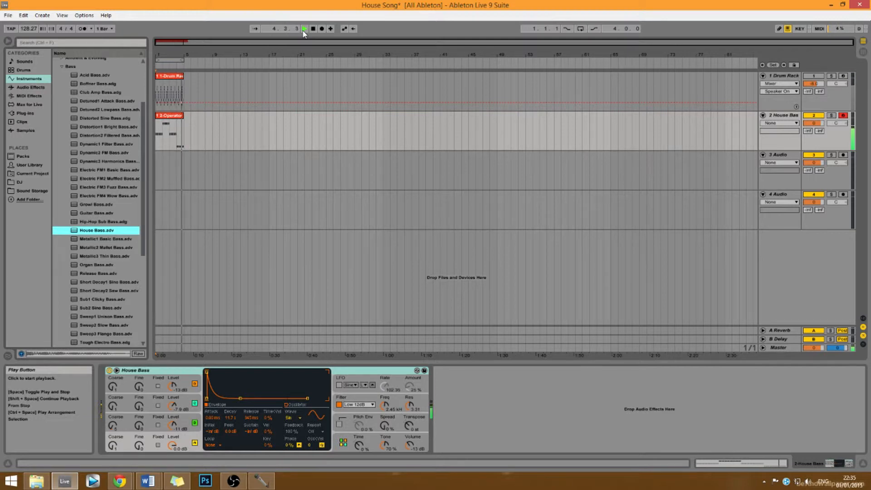
double_click(313, 28)
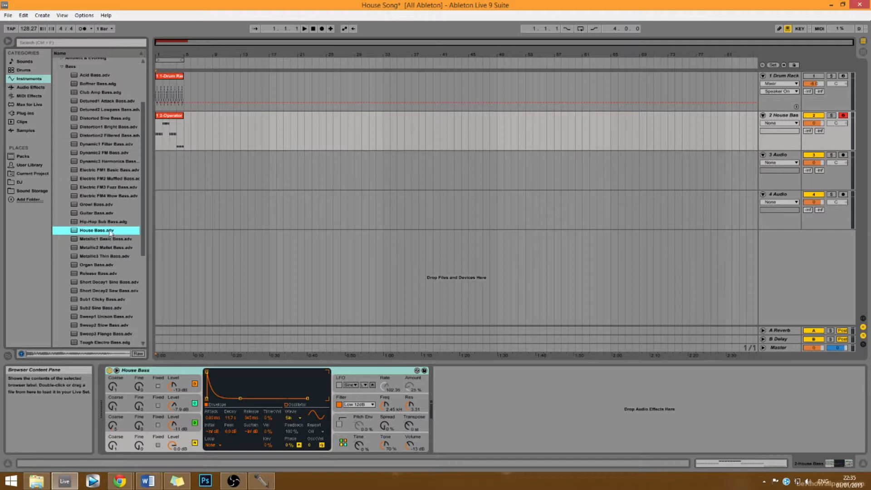
Compare the Distortion1 Bright and Distortion2 Filtered Bass presets, load Distortion2 Filtered Bass onto the bass track, and play the bassline
click(108, 135)
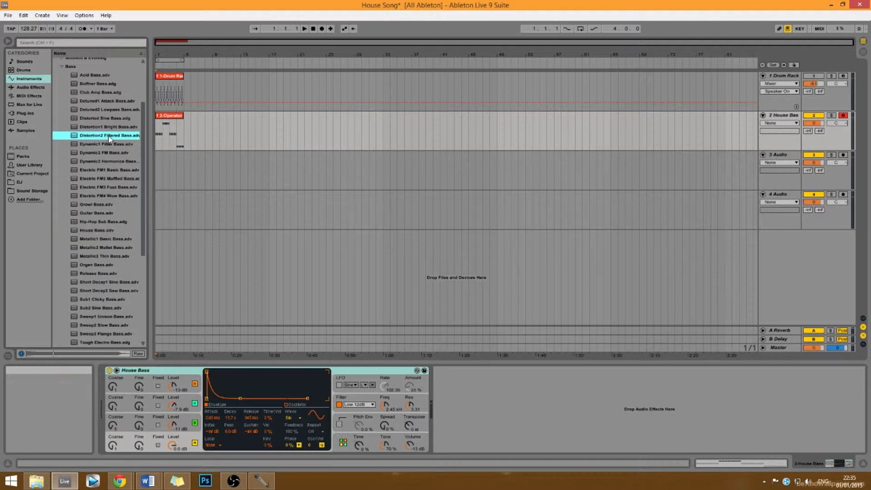
click(108, 129)
click(108, 135)
click(166, 117)
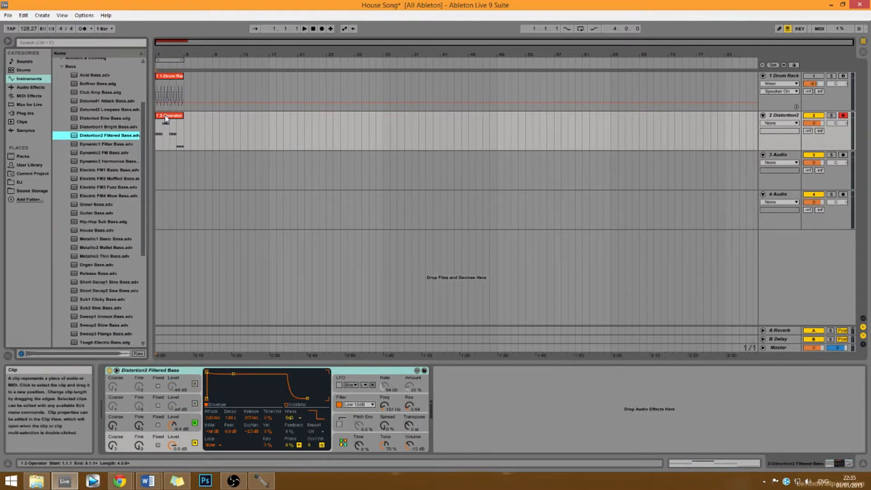
key(space)
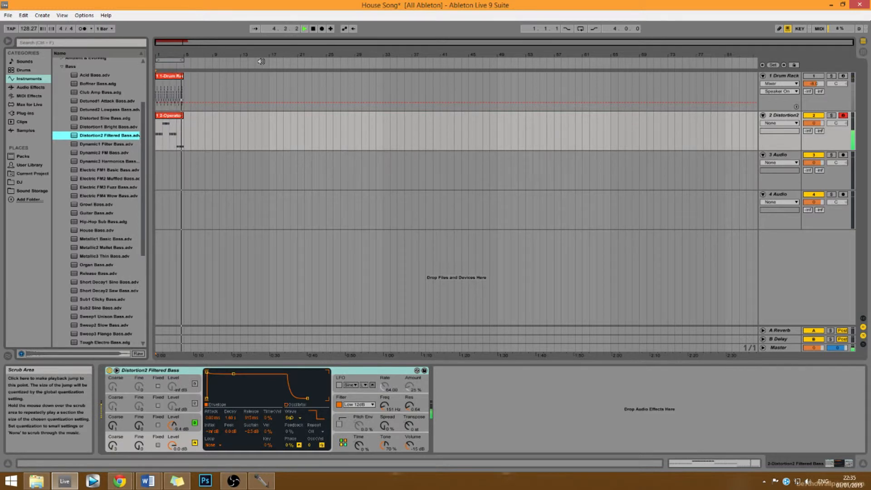
click(313, 29)
click(313, 29)
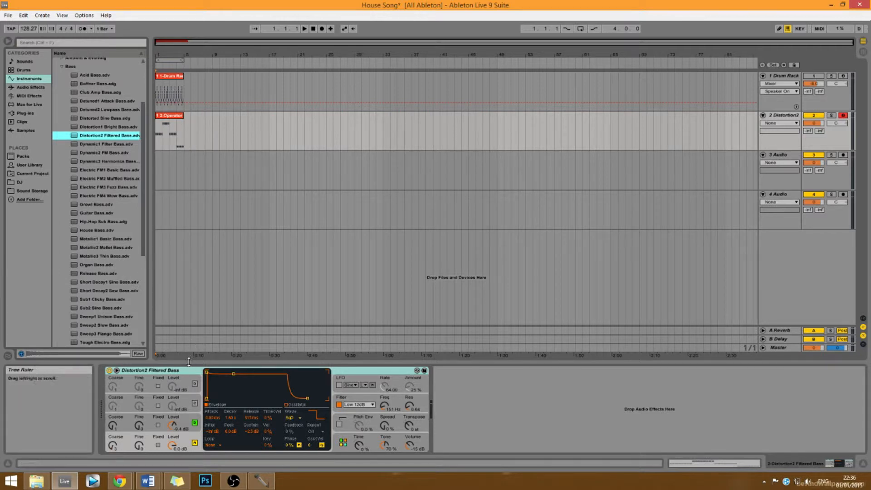
Try slower volume envelope attack times on the bass during playback, and return the attack to its minimum
click(213, 419)
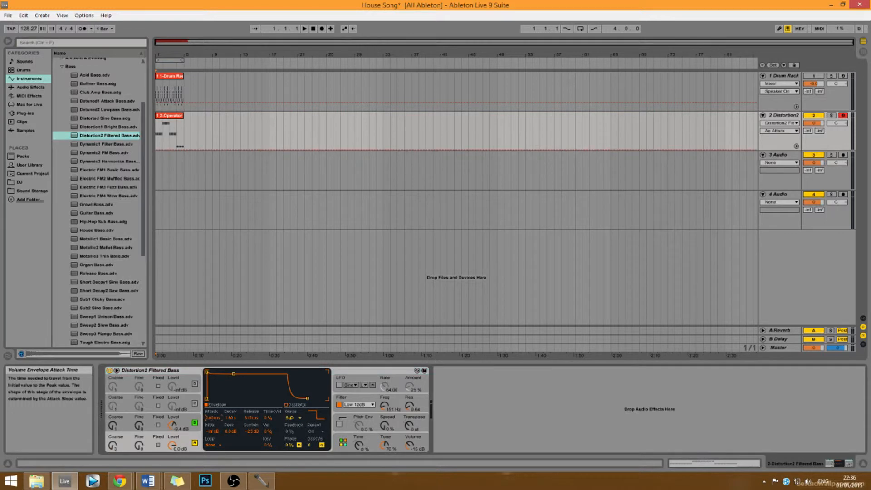
mouse_move(213, 418)
mouse_down()
mouse_move(213, 379)
mouse_move(213, 418)
mouse_up()
key(space)
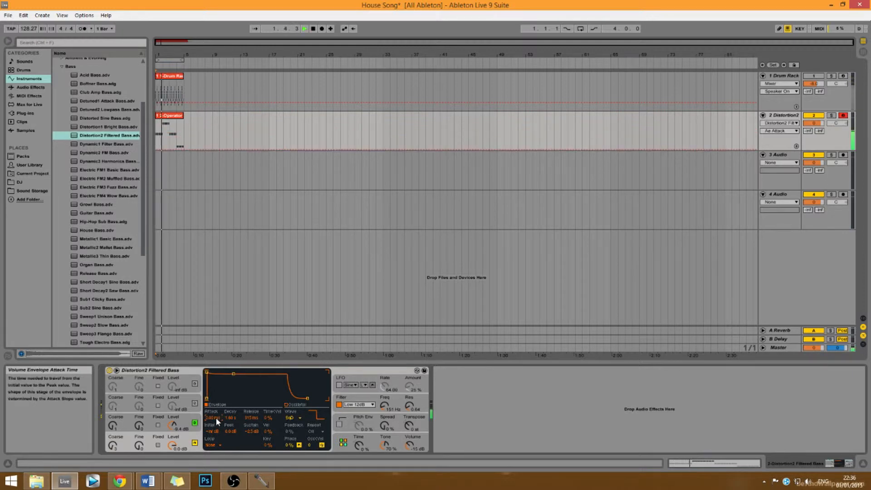
drag(217, 416, 216, 390)
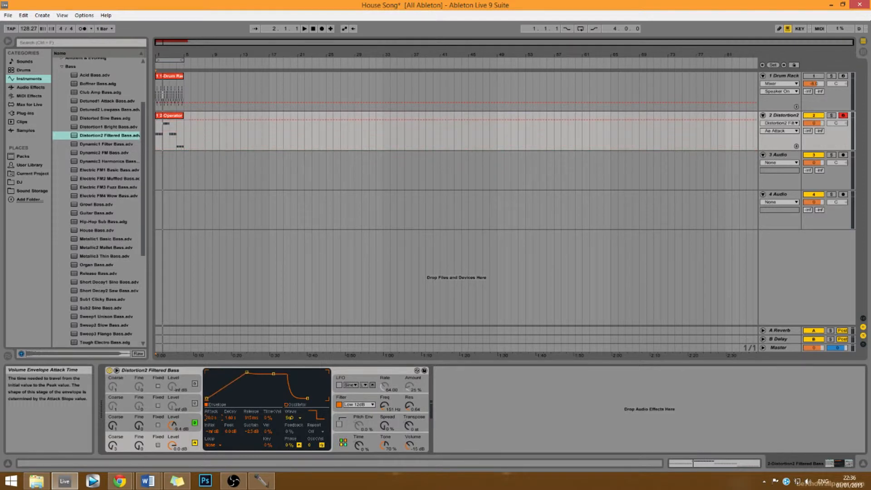
key(space)
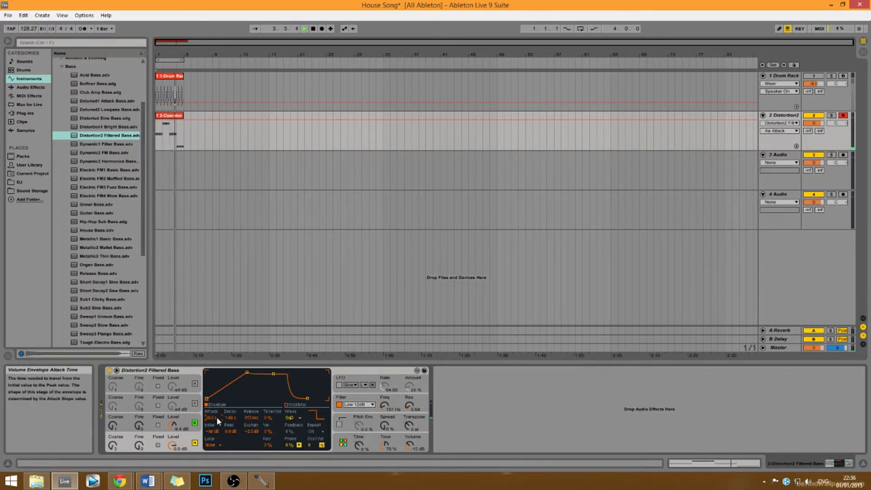
drag(216, 416, 217, 436)
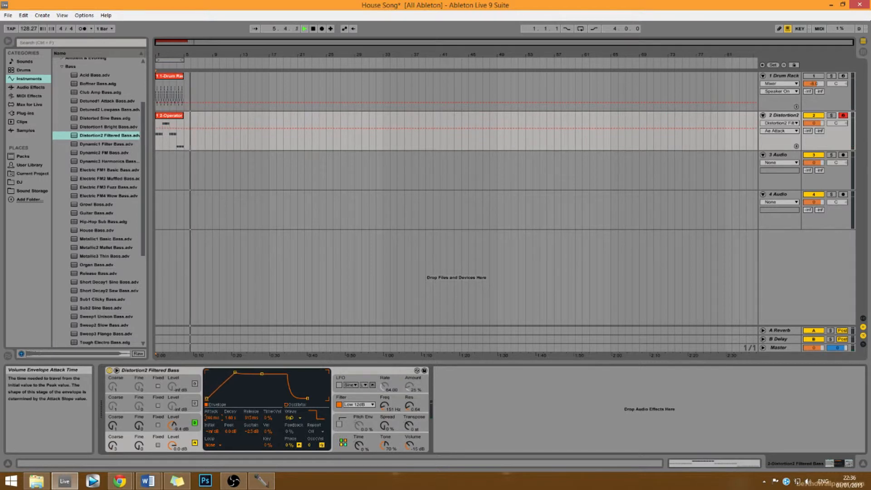
drag(217, 419, 217, 420)
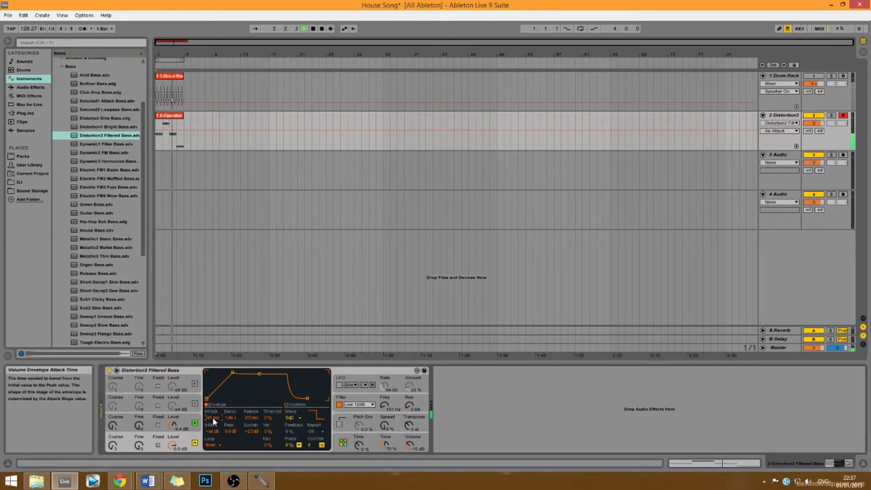
drag(213, 421, 213, 456)
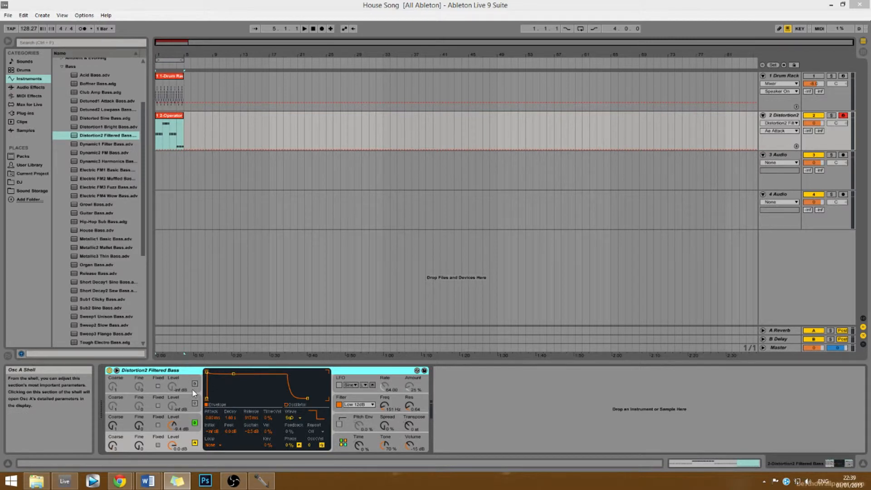
Try adjusting oscillator A's Coarse frequency, listen to the bassline, and reset playback to the start
click(191, 442)
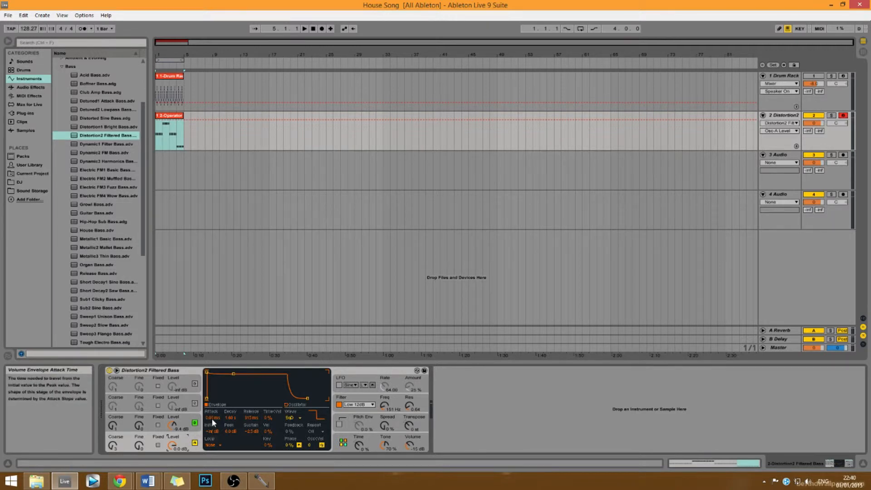
click(113, 446)
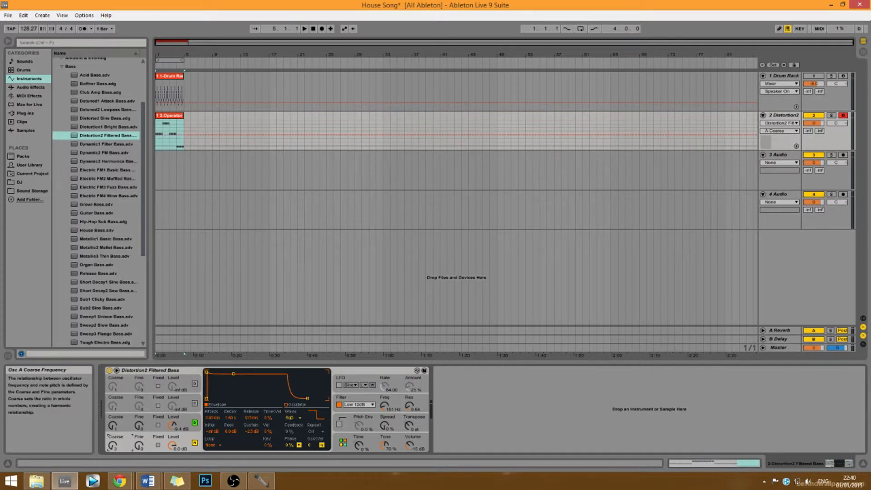
drag(112, 446, 112, 437)
key(space)
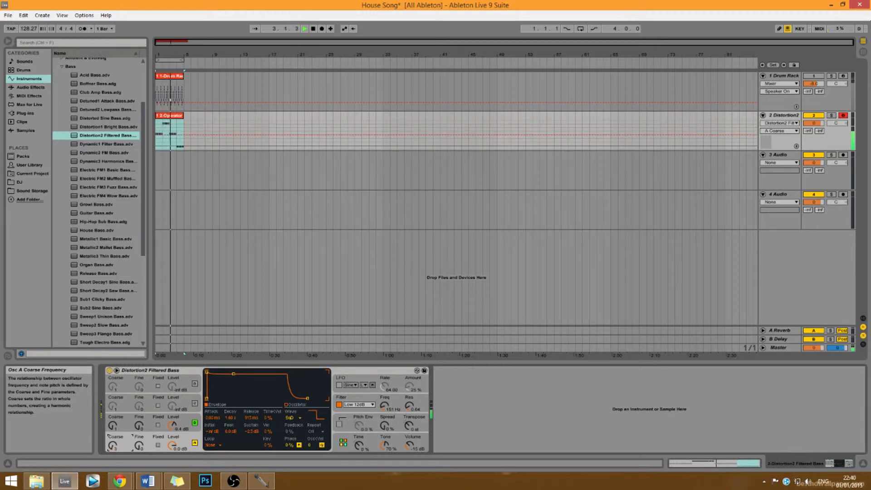
key(space)
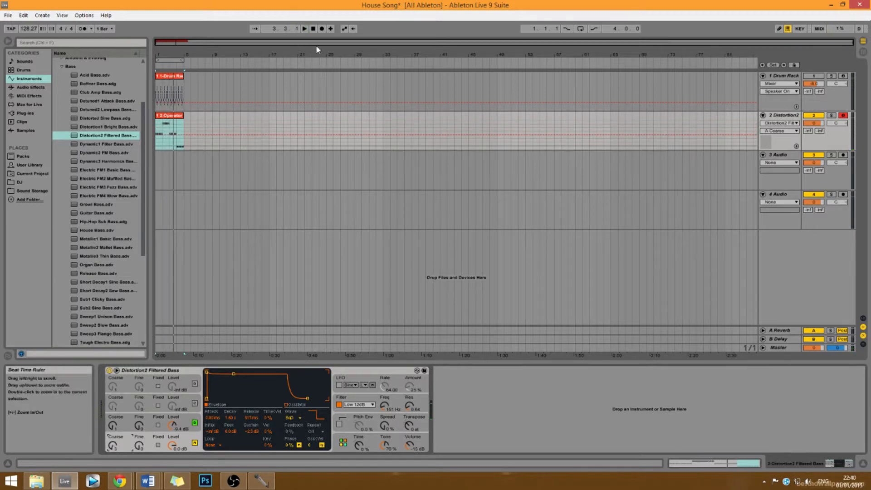
click(313, 28)
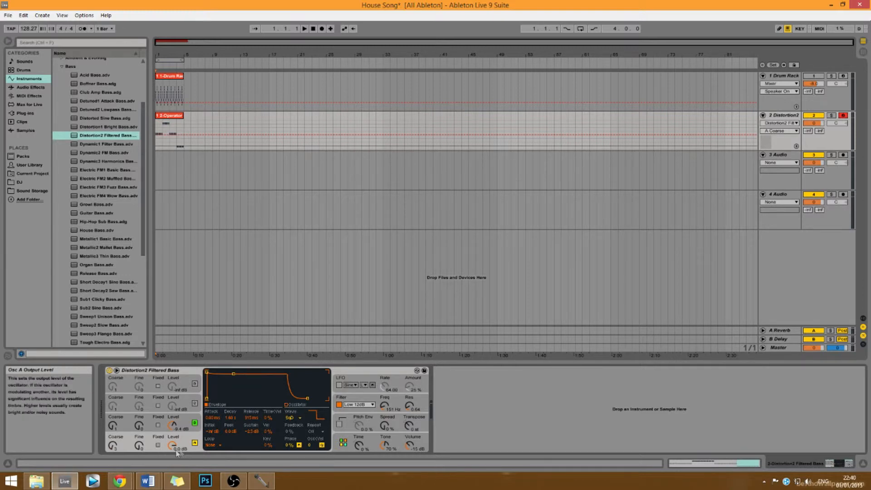
Set the attack of oscillator A's volume envelope to 150 ms and adjust its decay time
click(213, 418)
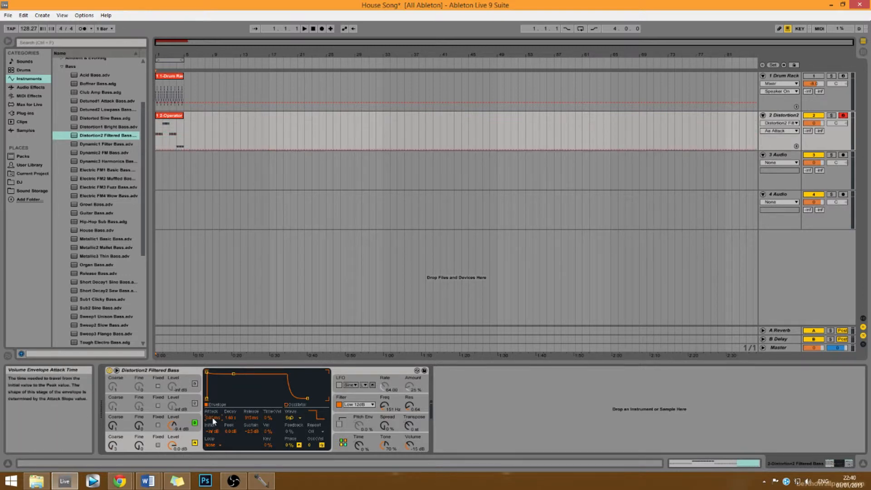
key(Return)
key(Return)
text(150)
key(Return)
click(232, 418)
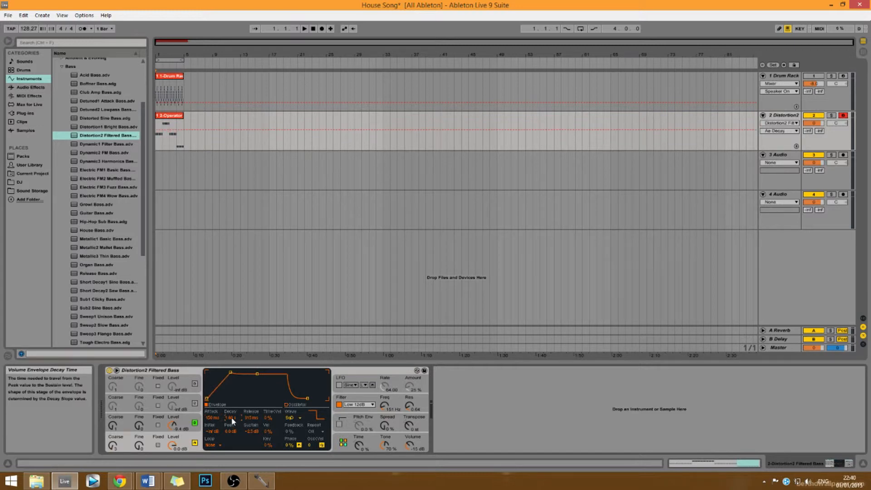
key(Return)
key(space)
key(Return)
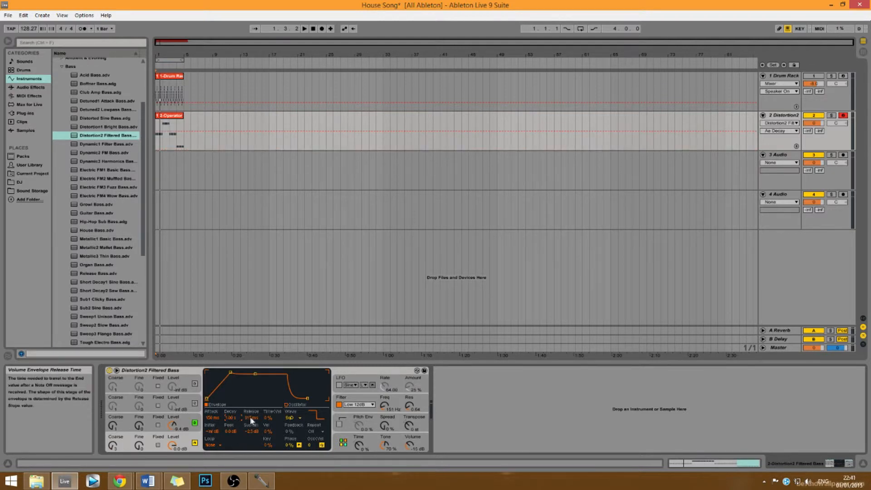
Set oscillator A's envelope release to 50 ms and raise its Time<Vel amount to 100 %
click(252, 418)
text(50)
key(Return)
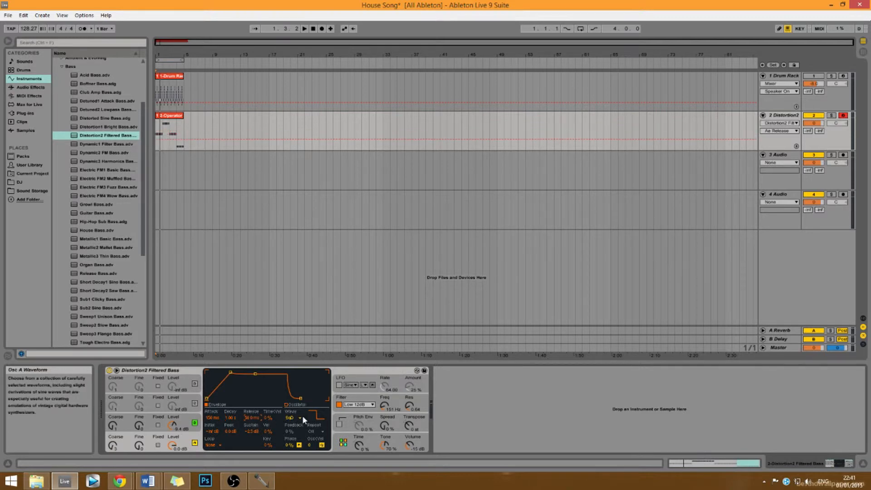
key(space)
key(space)
click(268, 419)
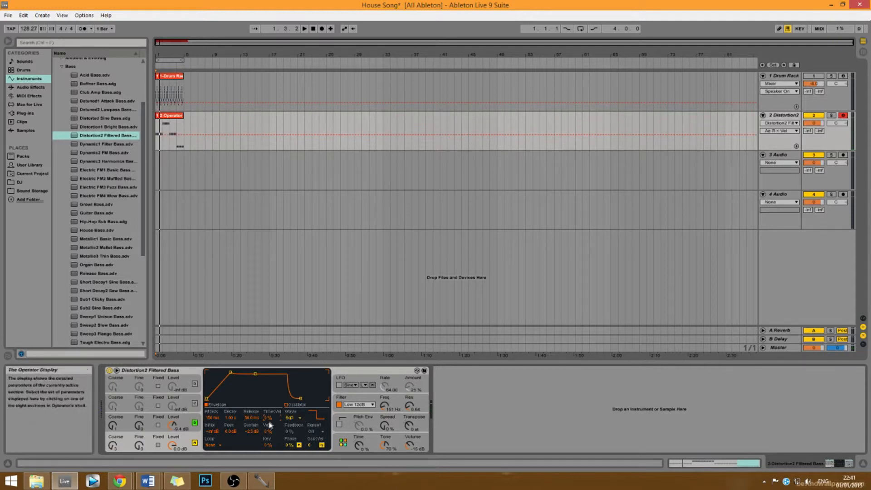
drag(269, 417, 268, 381)
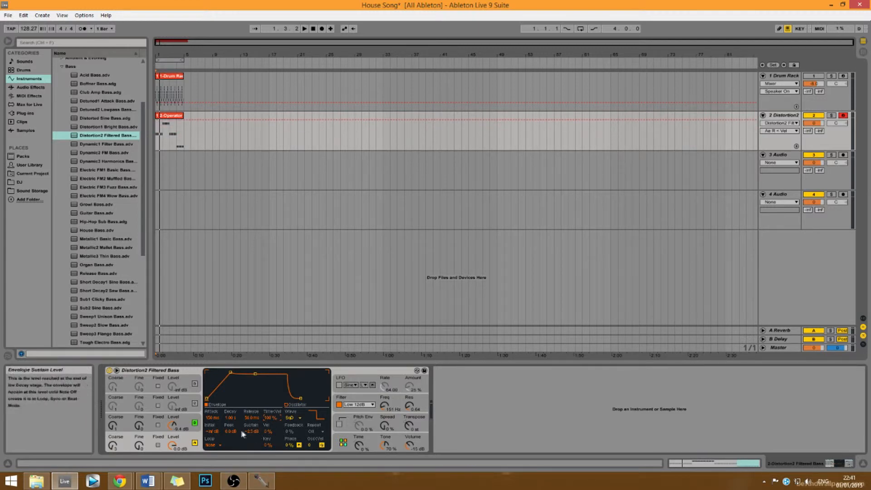
Look through oscillator A's waveform choices and play the bassline with the current Square D wave
click(300, 418)
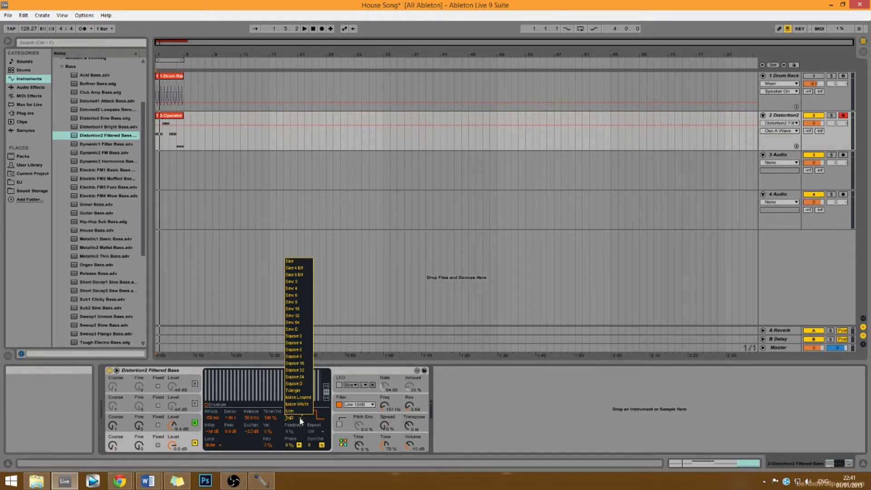
click(300, 420)
click(301, 419)
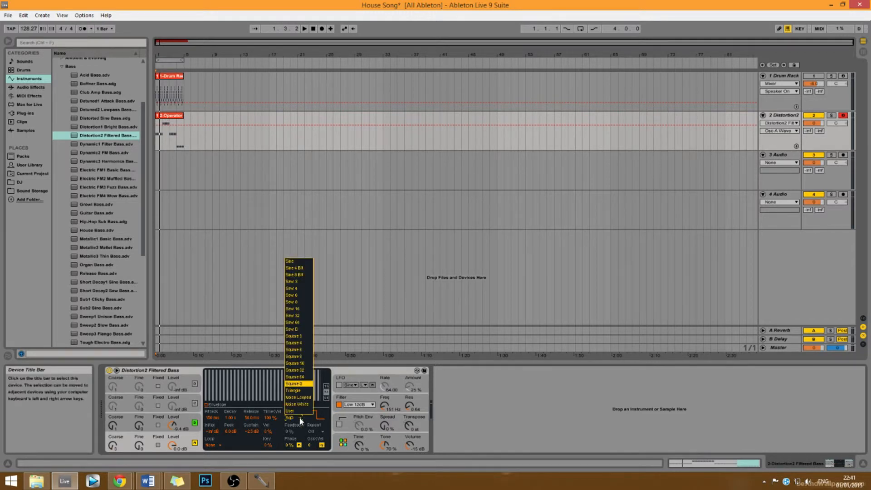
click(301, 420)
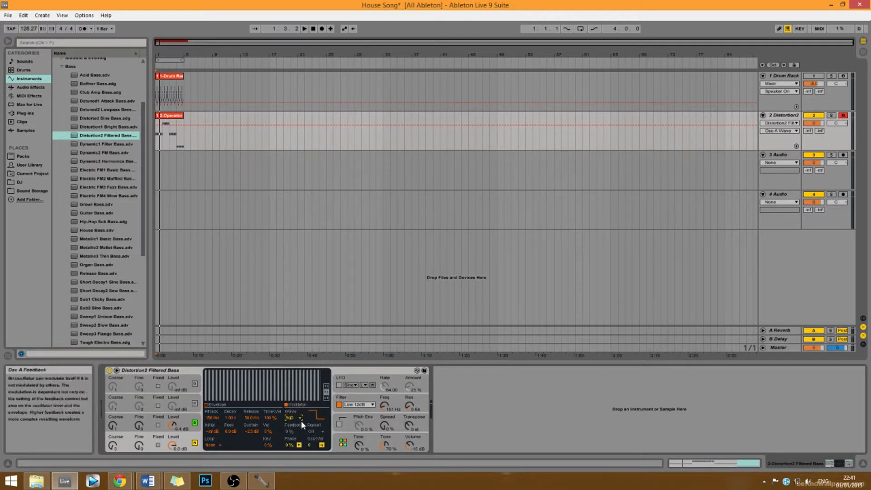
key(space)
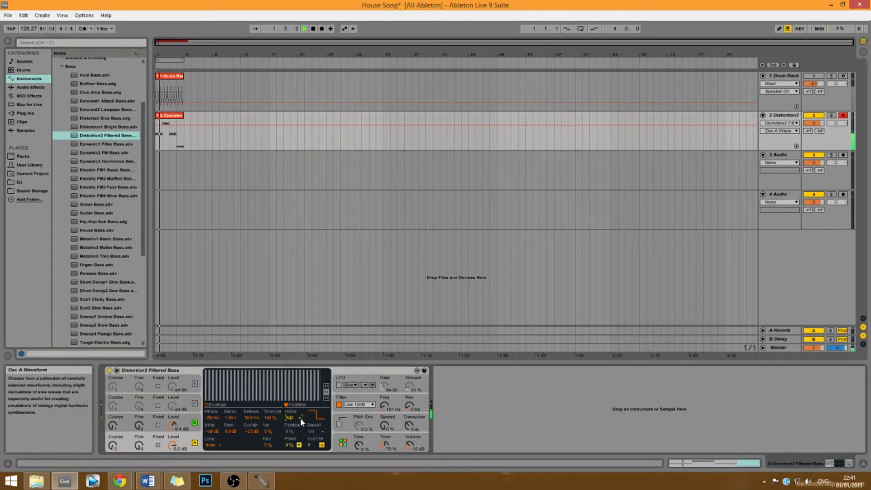
key(space)
Try the Triangle and Saw 6 waveforms on oscillator A, playing the bassline with each
click(300, 418)
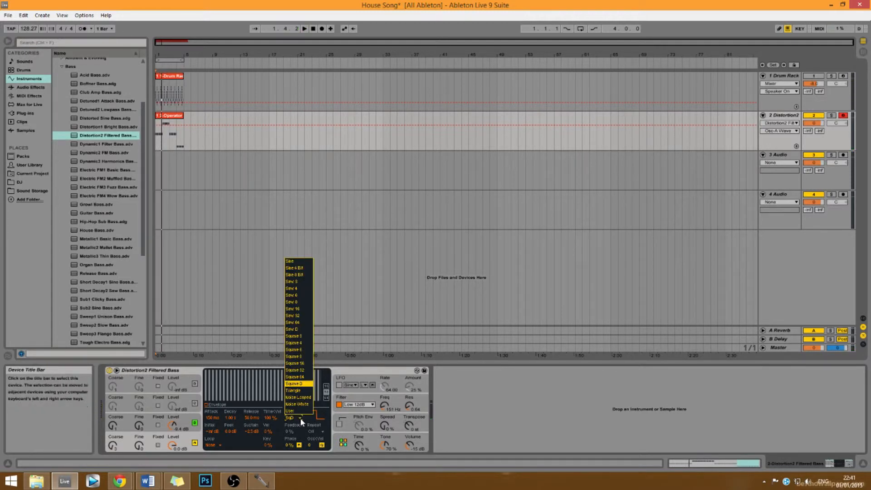
click(300, 391)
key(space)
key(space)
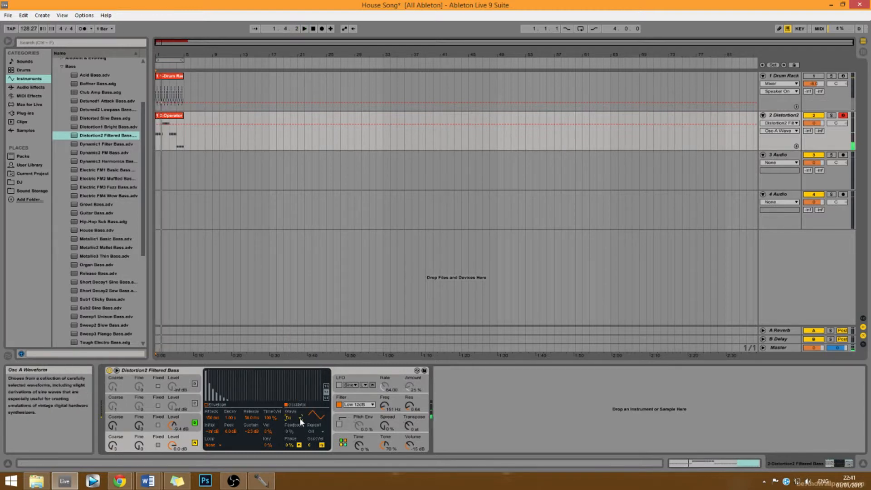
click(300, 418)
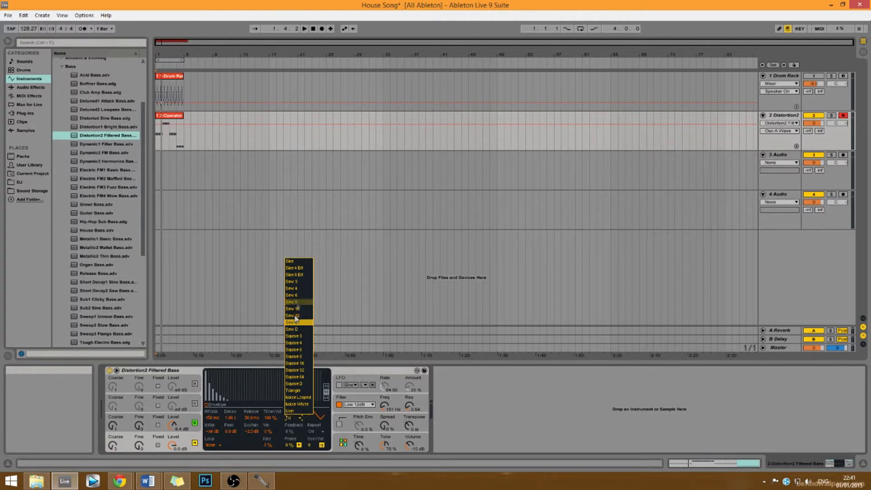
click(295, 294)
key(space)
key(space)
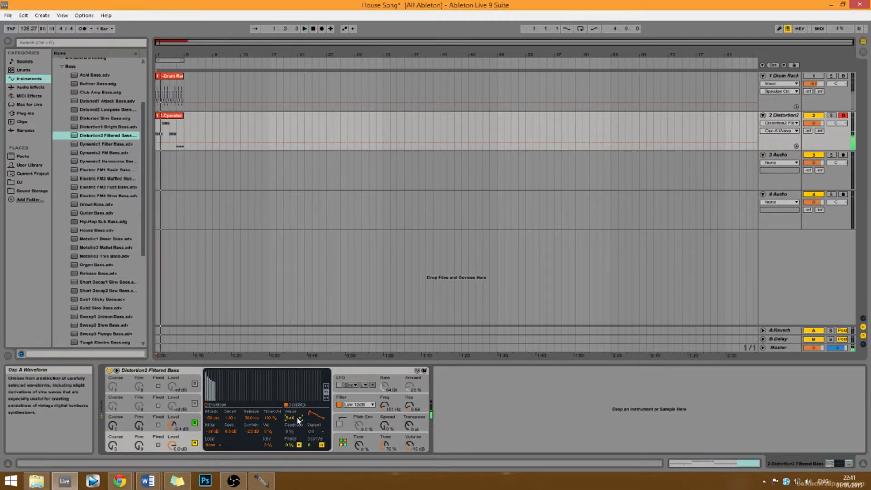
Compare the Saw 32 and Square 32 waveforms on oscillator A during playback, and choose Saw 32
click(297, 416)
click(299, 323)
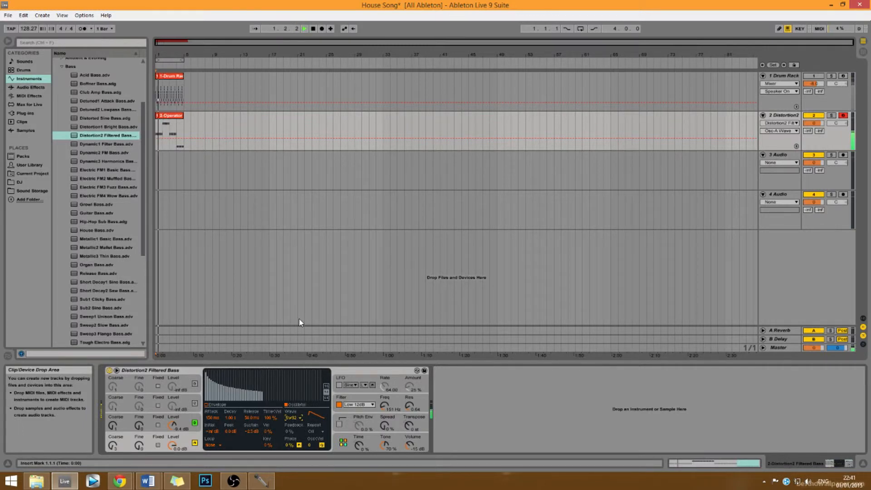
key(space)
click(297, 418)
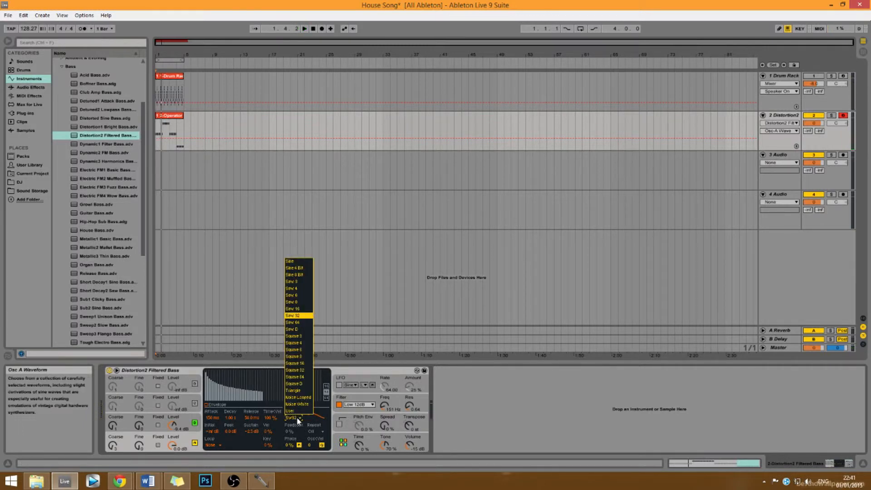
click(300, 369)
key(space)
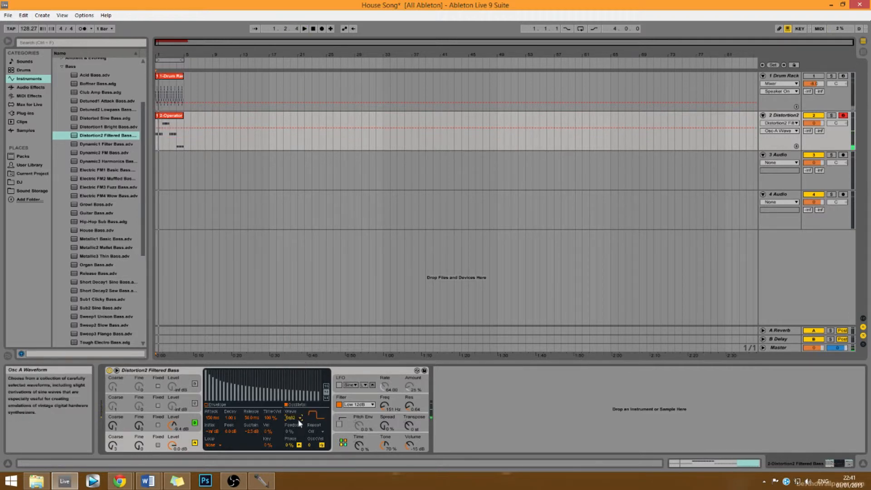
click(298, 421)
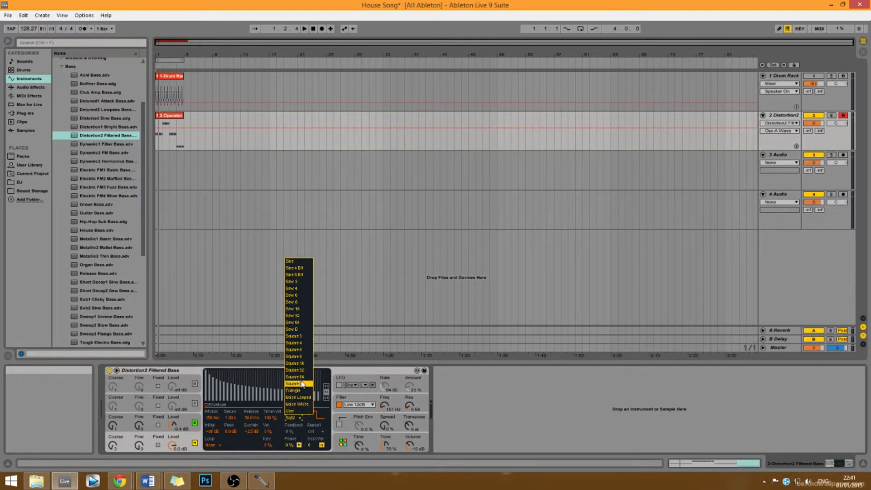
click(308, 315)
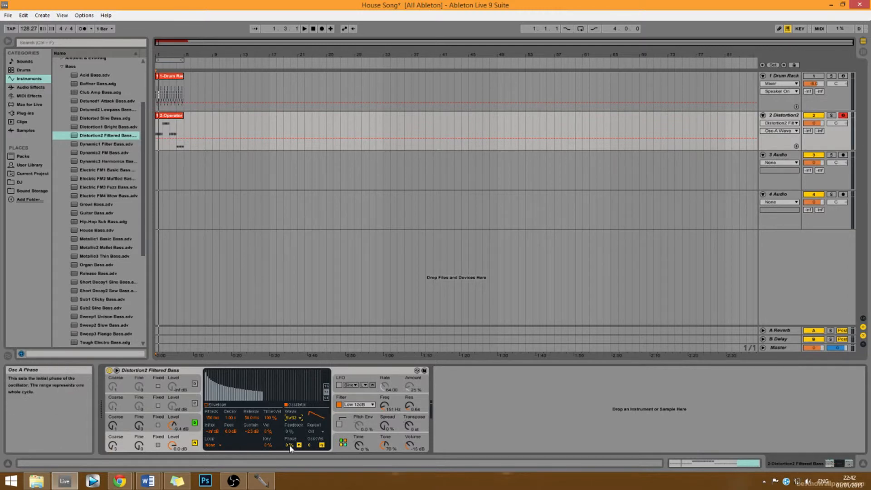
Set oscillator B's level to -5.0 dB and give its volume envelope a 10 ms attack and 250 ms release
click(187, 425)
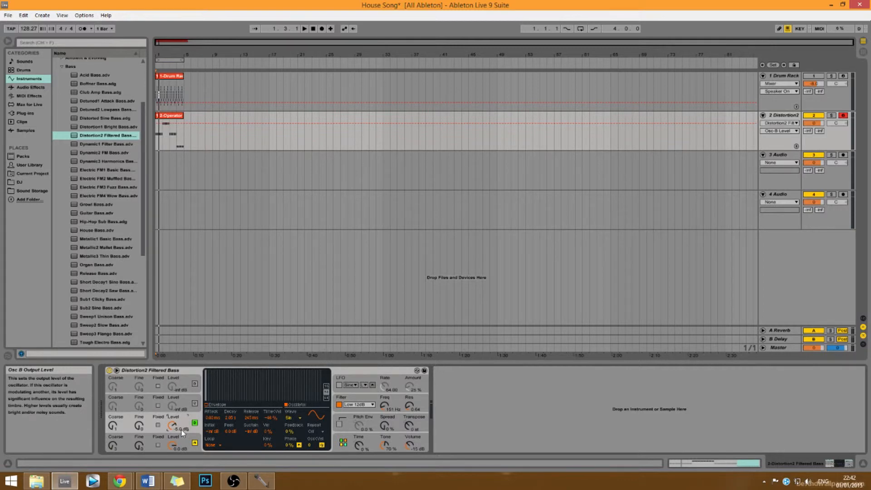
click(216, 418)
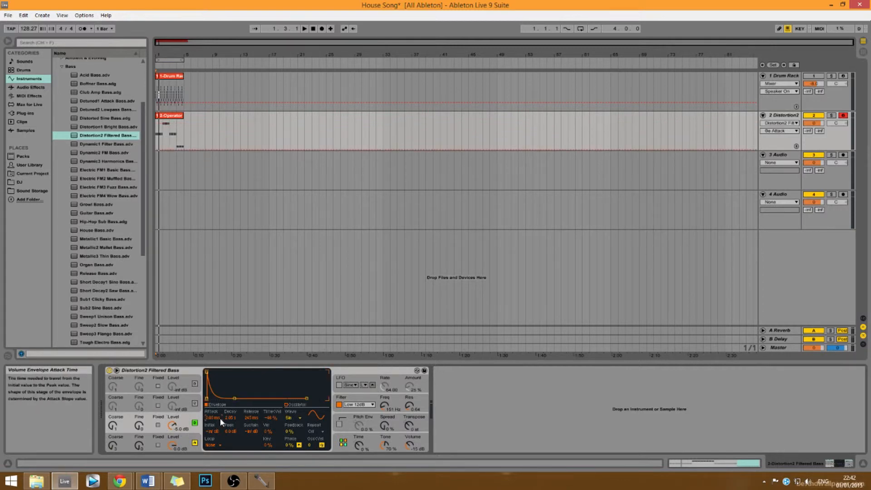
key(Return)
click(233, 417)
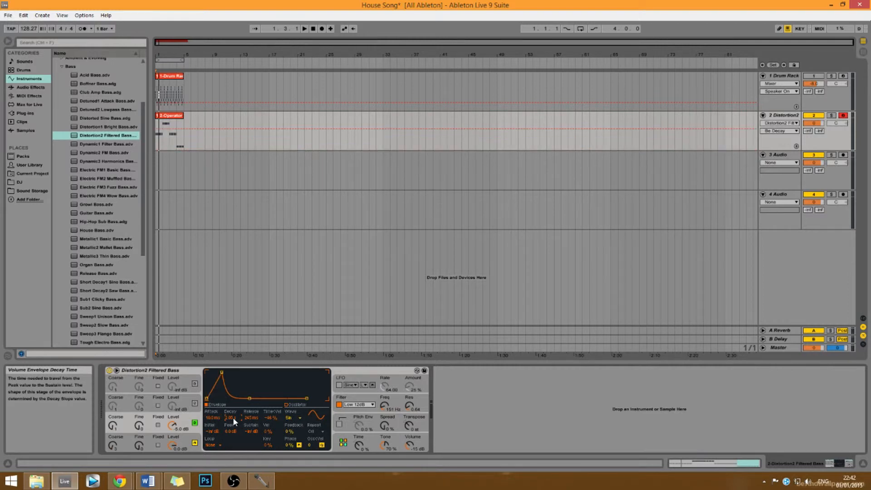
click(248, 418)
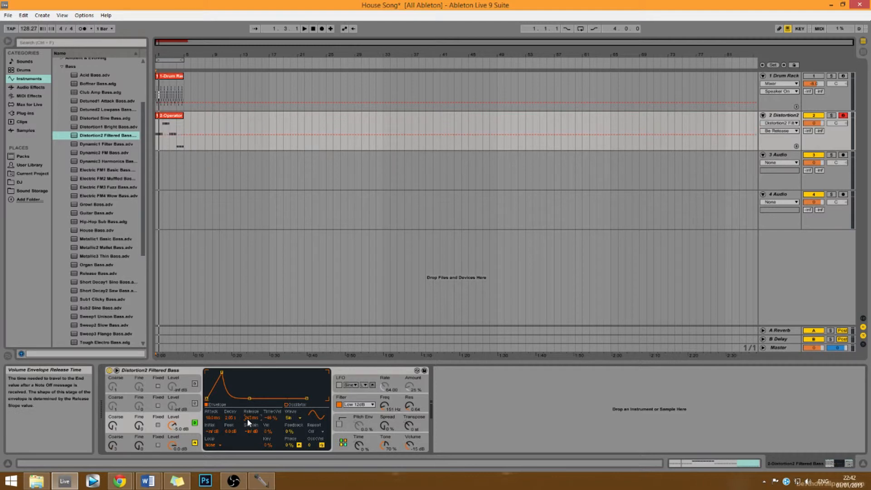
text(0)
key(Return)
Set oscillator B's Time<Vel amount to -50 % and its feedback to 20 %
click(271, 418)
text(-50)
key(Return)
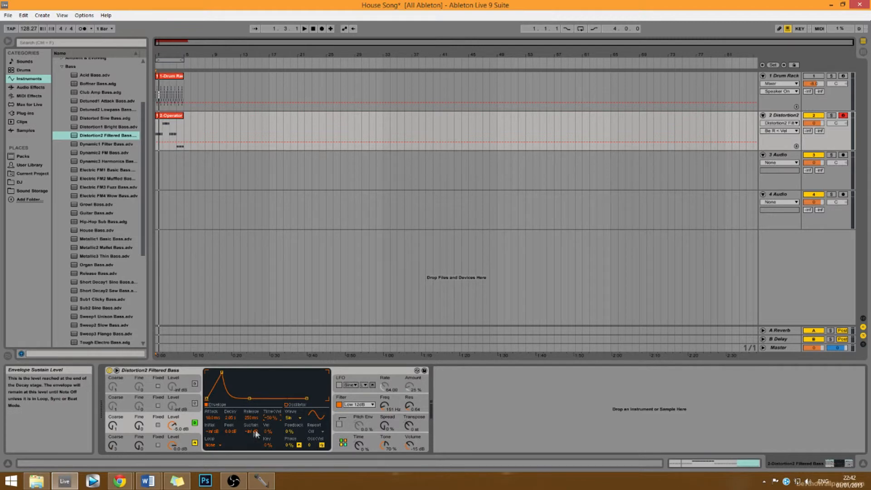
click(288, 431)
key(ctrl+z)
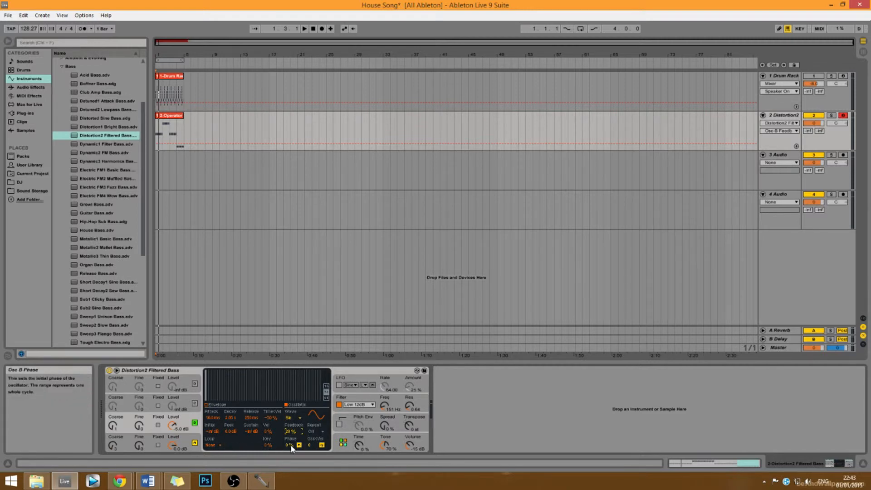
Open the filter settings and compare the bassline with the filter on and off, leaving the filter enabled
click(341, 404)
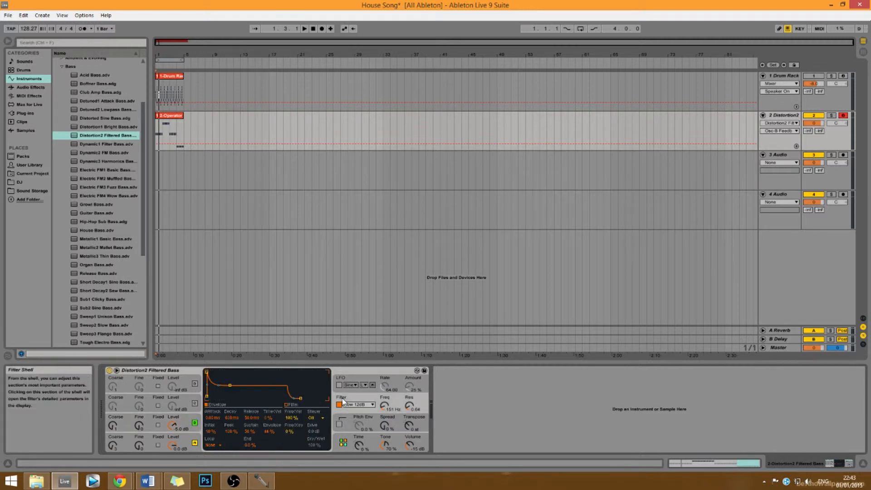
key(space)
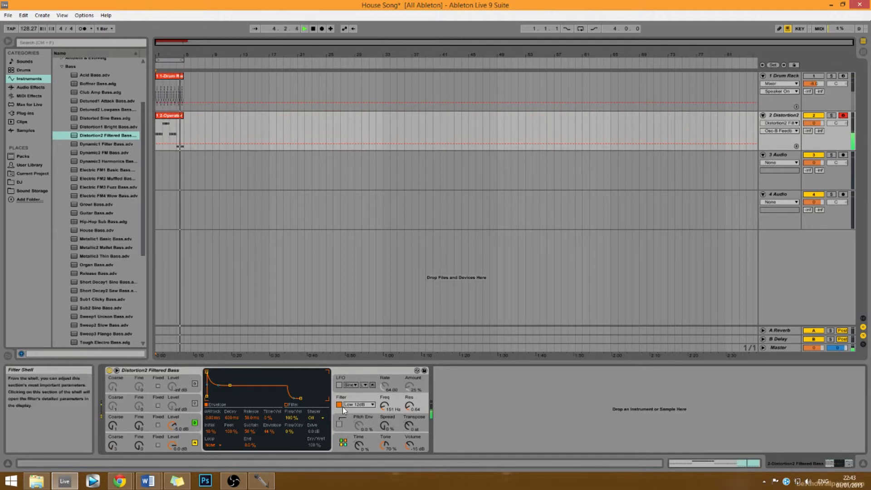
key(space)
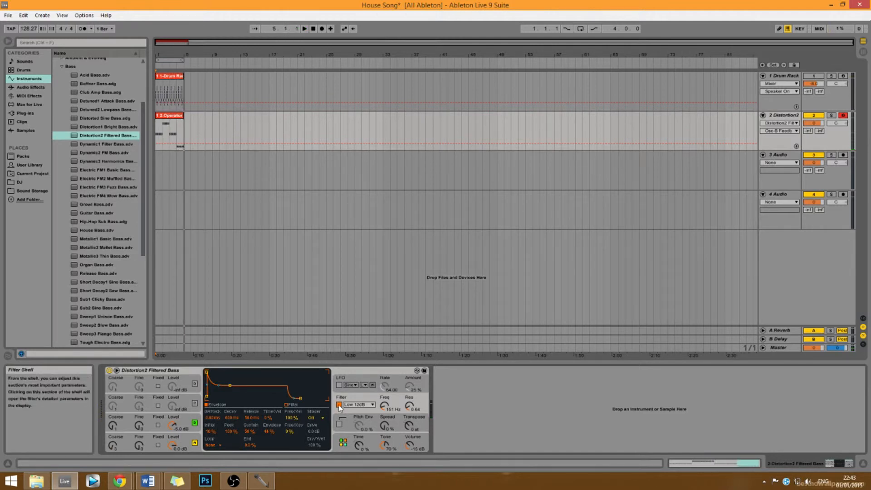
click(338, 405)
key(space)
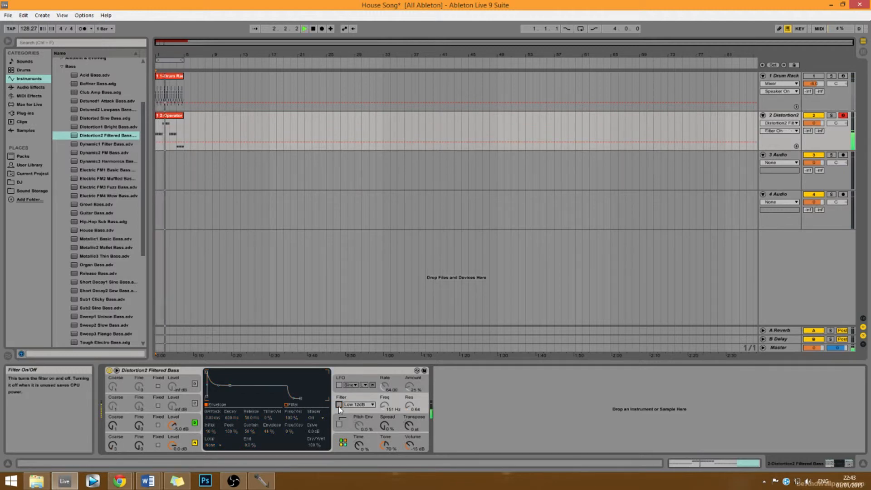
click(338, 404)
key(space)
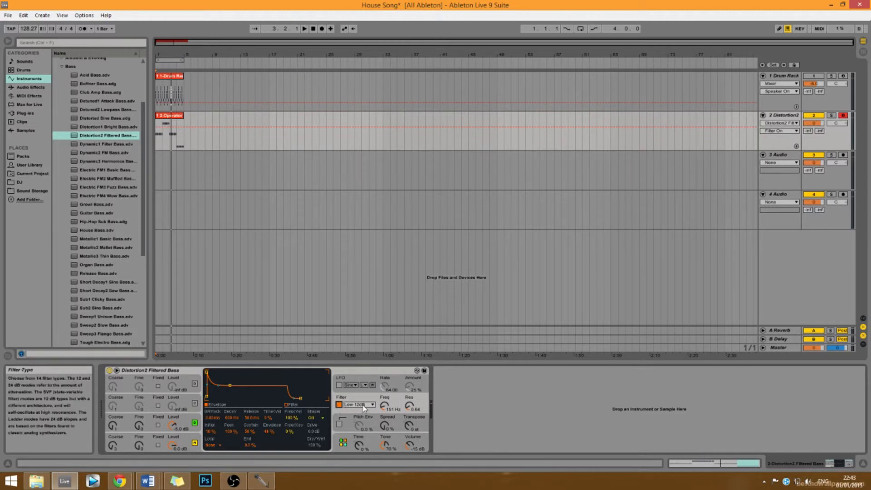
Set the filter's frequency to 200 Hz and its resonance to 0.50
click(397, 410)
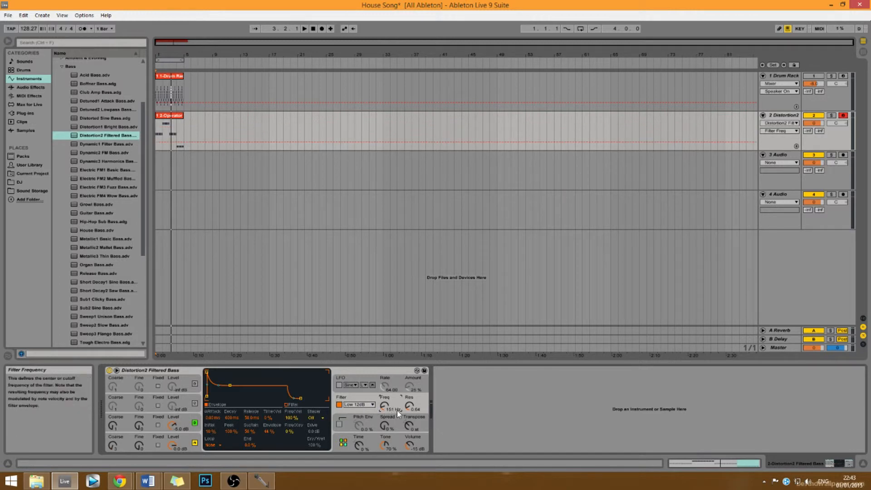
text(200)
key(Return)
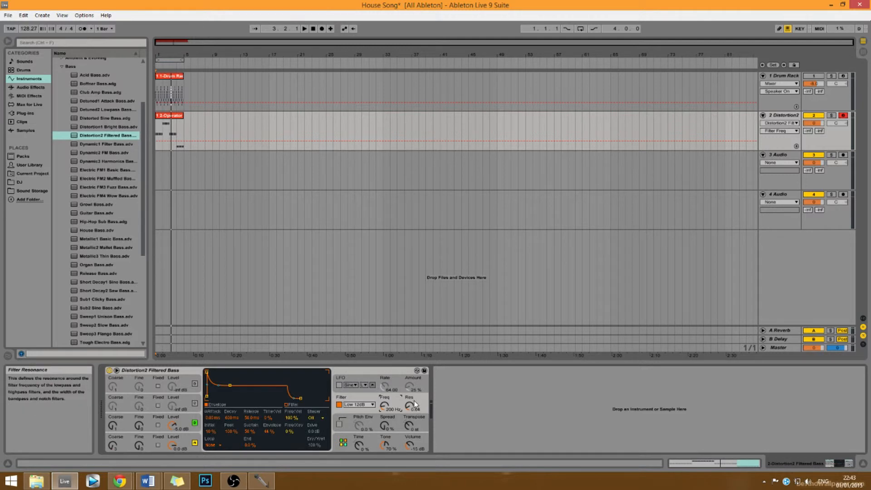
click(417, 411)
text(0)
text(.5)
key(Return)
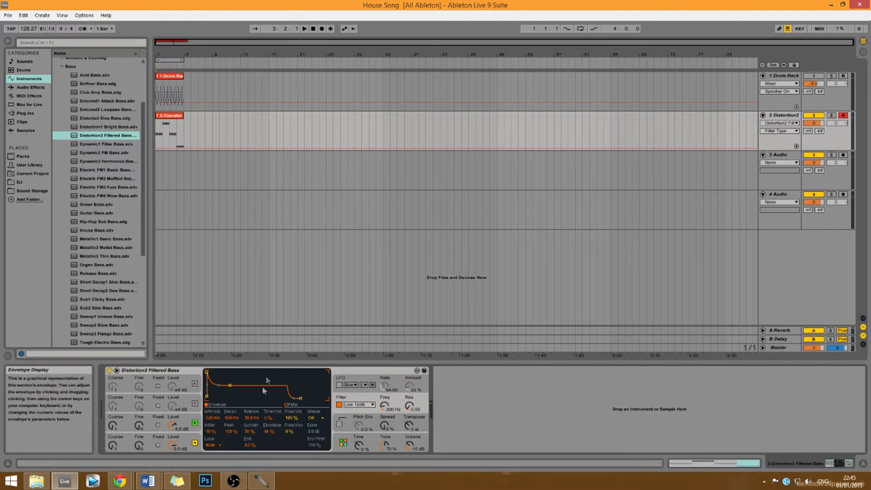
Set the filter envelope's attack time to 30 ms
click(214, 417)
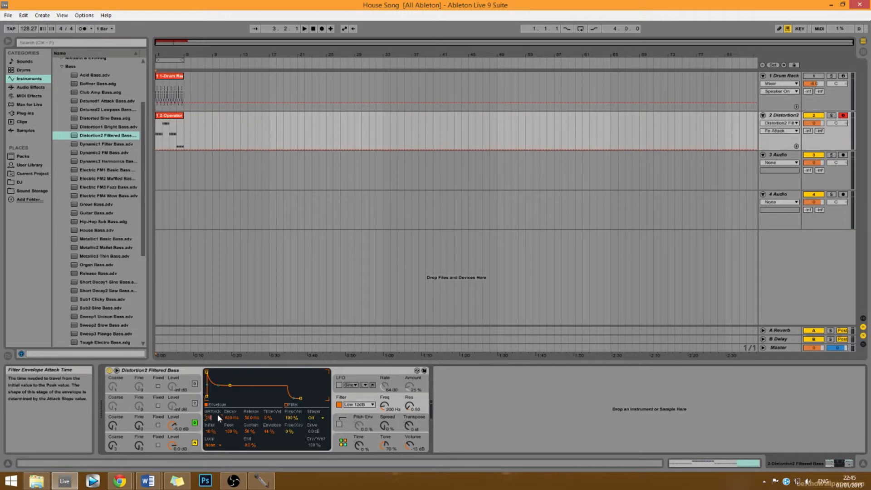
text(30)
key(Return)
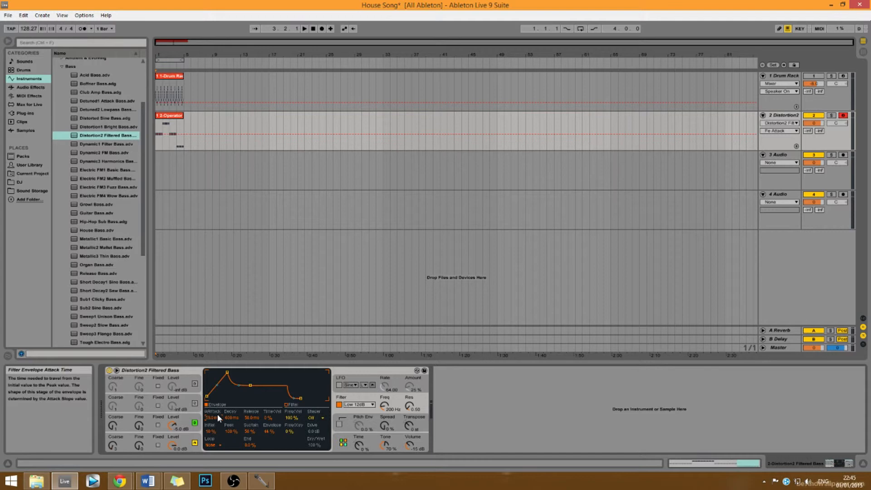
Set the filter envelope's decay time and release time to 100 ms each
click(230, 418)
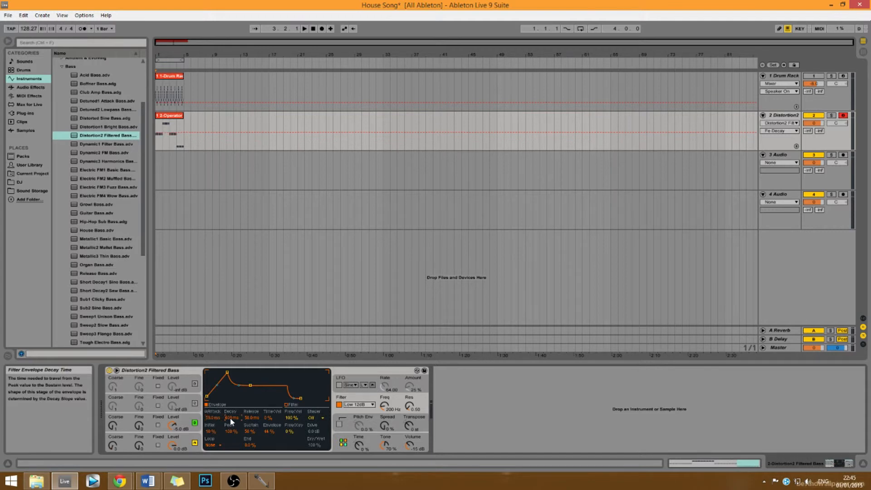
text(100)
key(Return)
click(256, 418)
text(100)
key(Return)
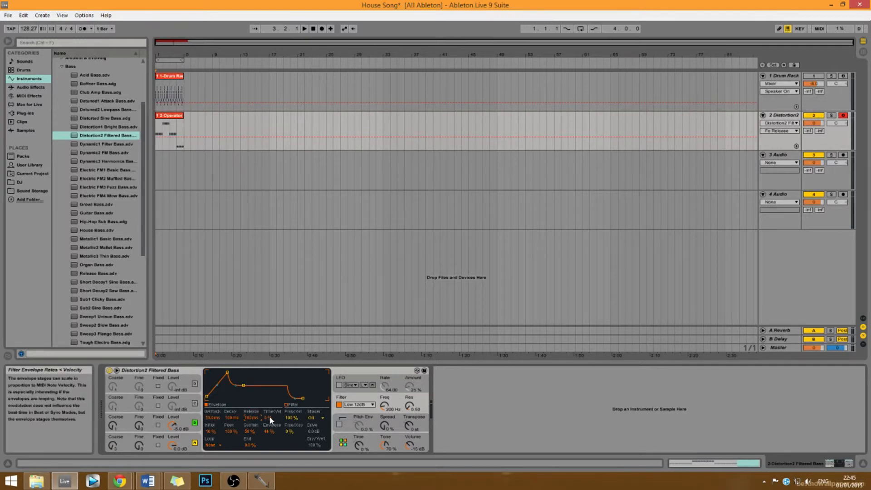
Set the filter's Time<Vel to 25 % and Freq<Vel to 20 %, and choose the Sine shaper
click(271, 418)
text(25)
key(Return)
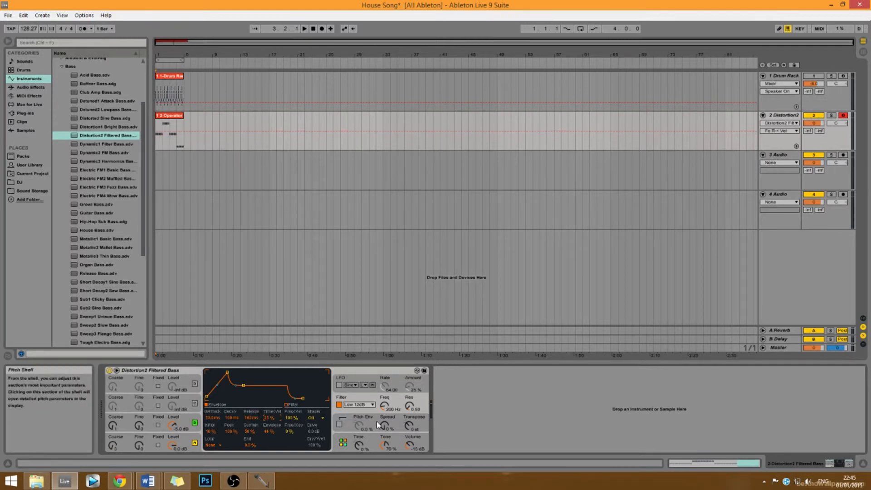
click(293, 418)
text(20)
key(Return)
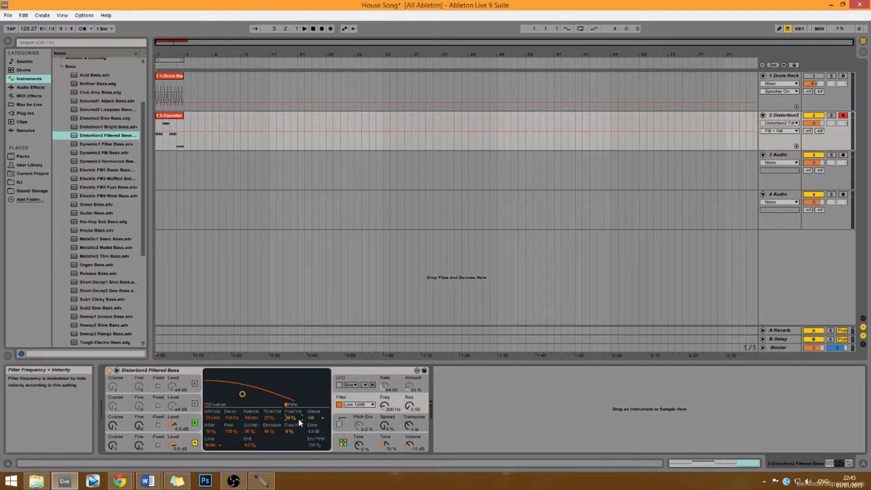
click(322, 418)
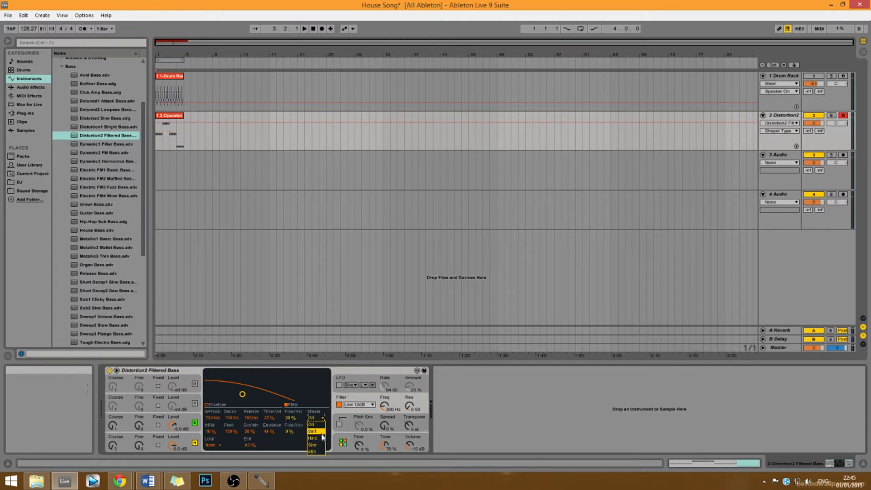
click(313, 444)
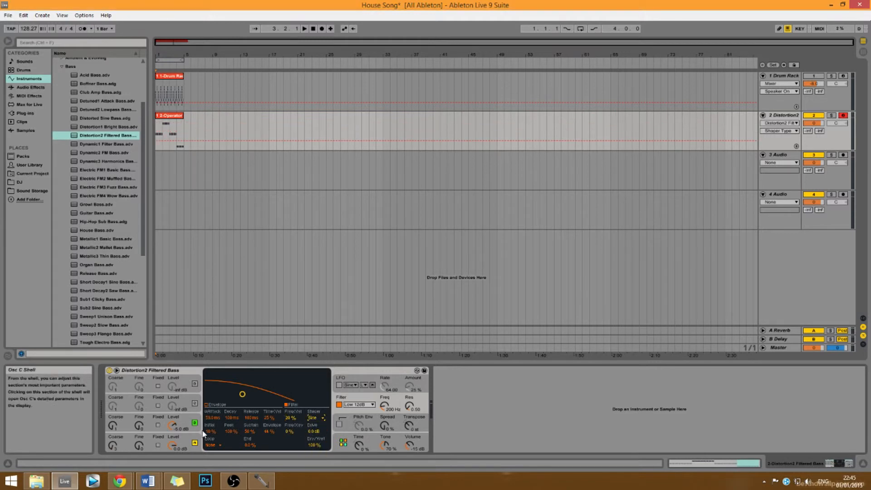
Set the filter envelope's peak level to 75 % and its sustain level to 25 %
click(207, 431)
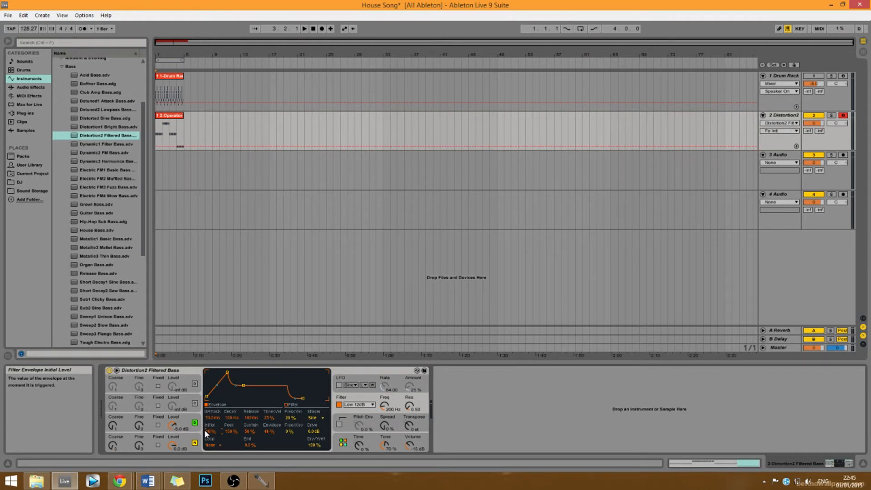
drag(225, 431, 225, 444)
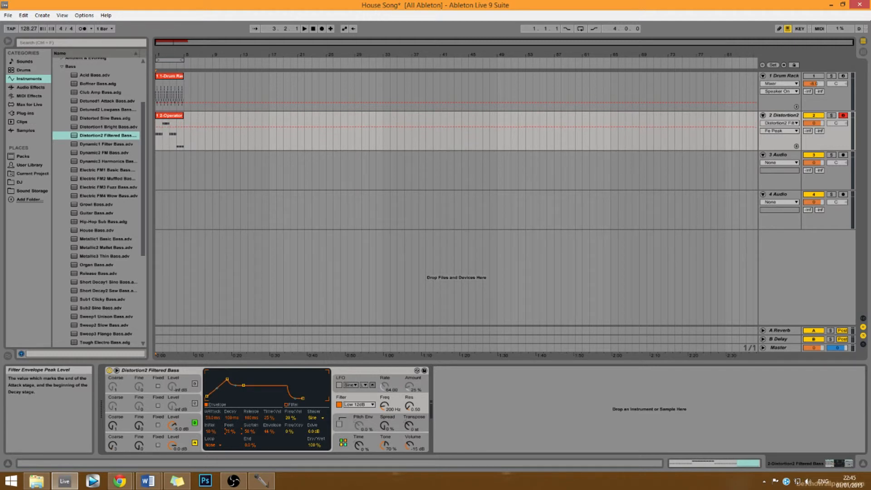
click(251, 431)
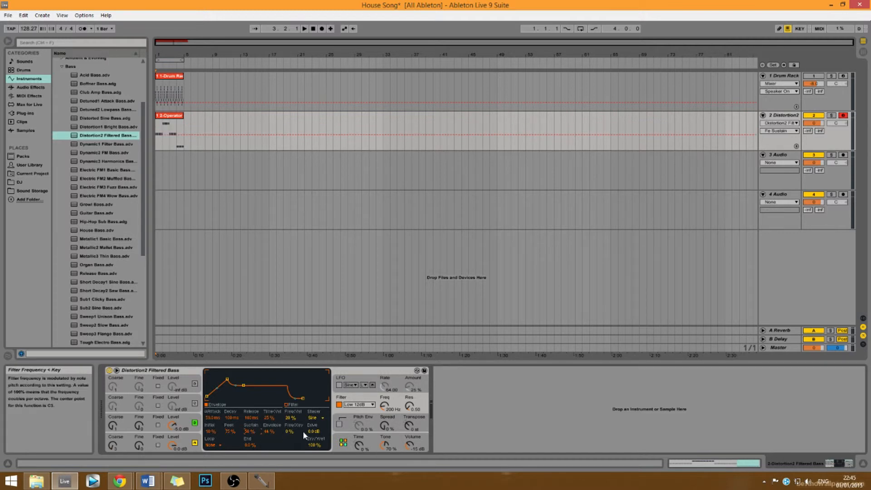
text(25)
key(Return)
Set the filter frequency's envelope amount to 50 % and its Freq<Key modulation to 50 %
click(273, 434)
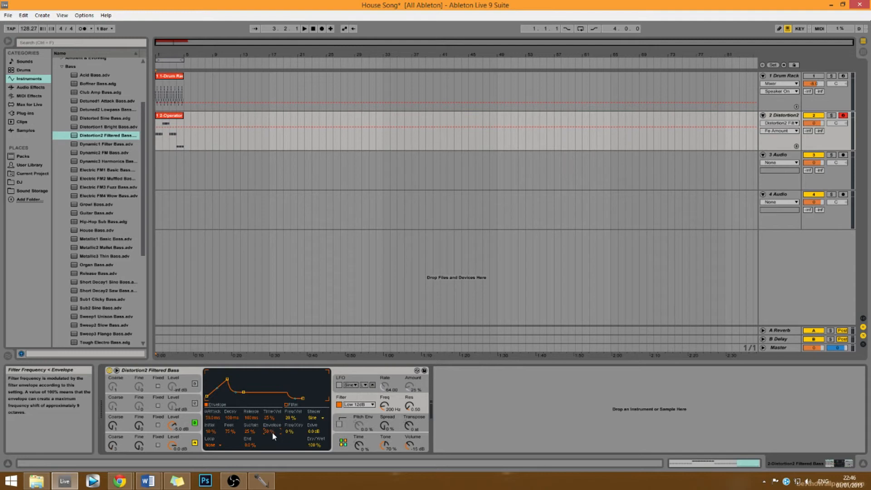
click(288, 431)
text(33)
key(Return)
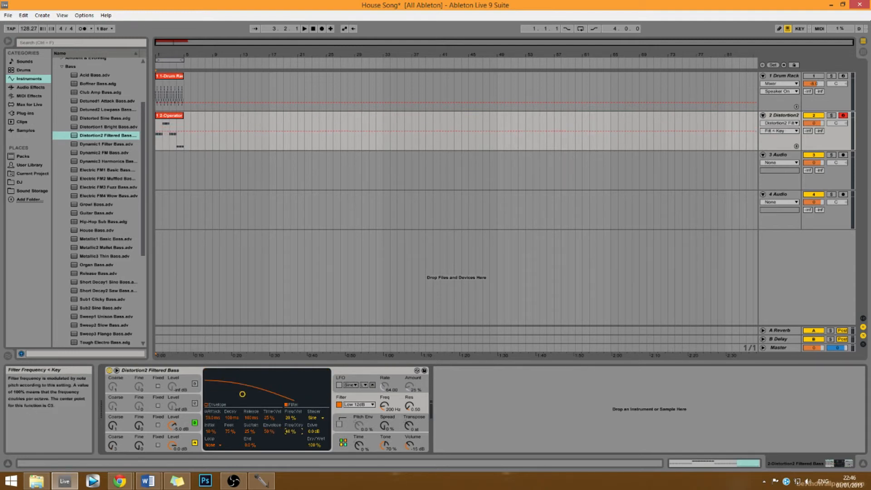
Set the filter shaper's drive to 5 dB and its dry/wet mix to 25 %
click(311, 433)
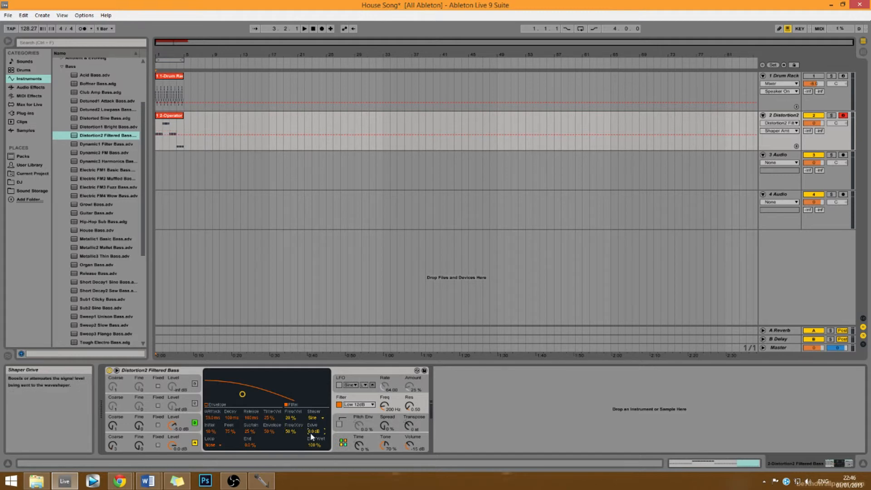
text(5)
key(Return)
click(318, 445)
text(25)
key(Return)
Set the filter envelope's loop mode to Sync with a 1/16 repeat, and play back the bassline
click(217, 446)
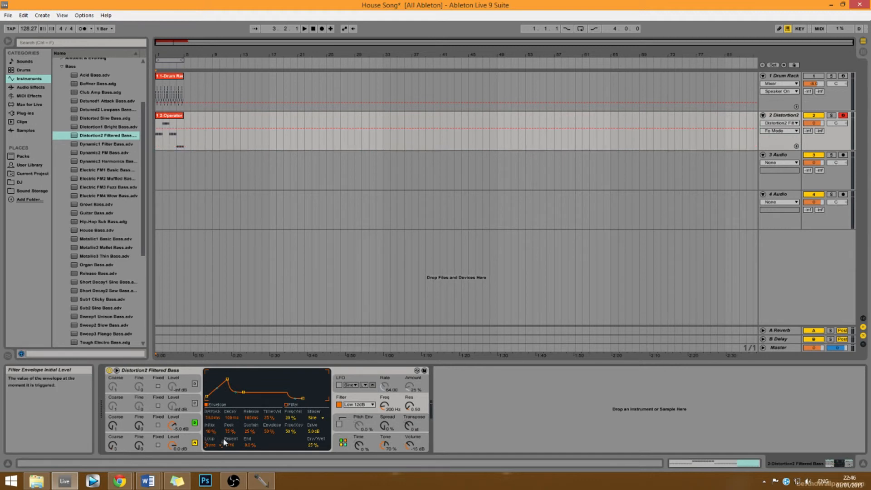
click(230, 446)
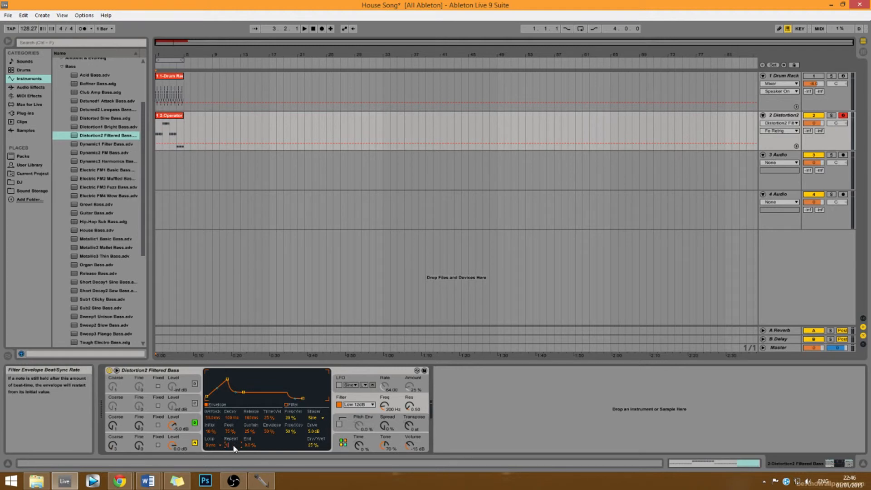
key(Return)
text(32)
key(Return)
mouse_move(234, 449)
mouse_down()
mouse_move(234, 463)
mouse_move(231, 443)
mouse_up()
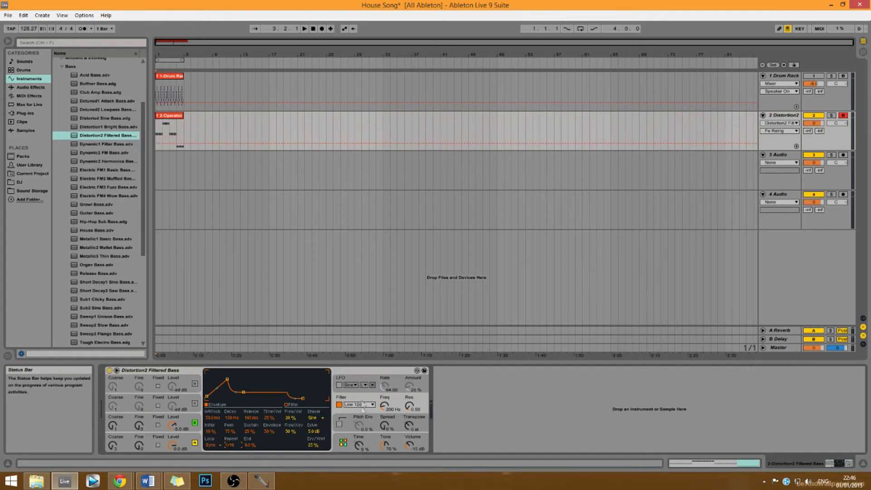
key(space)
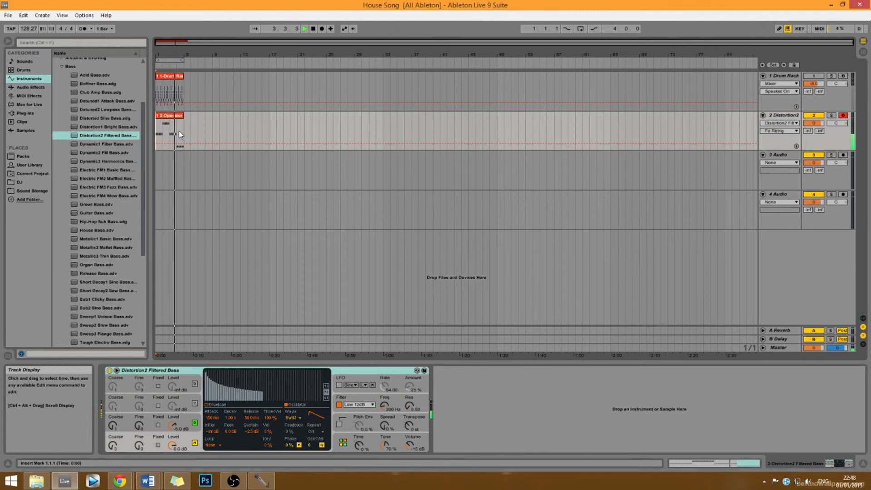
click(313, 30)
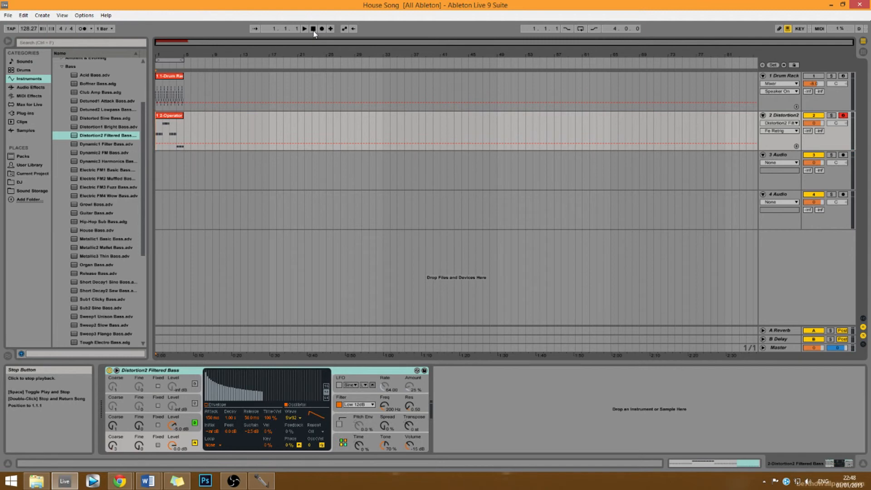
Reopen the filter envelope, give its attack a more curved slope and set its decay slope to 100 %
click(358, 398)
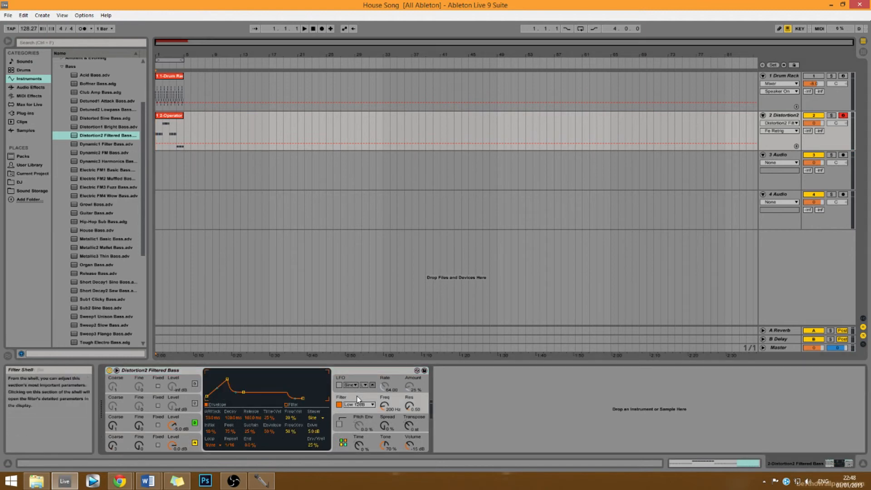
click(214, 418)
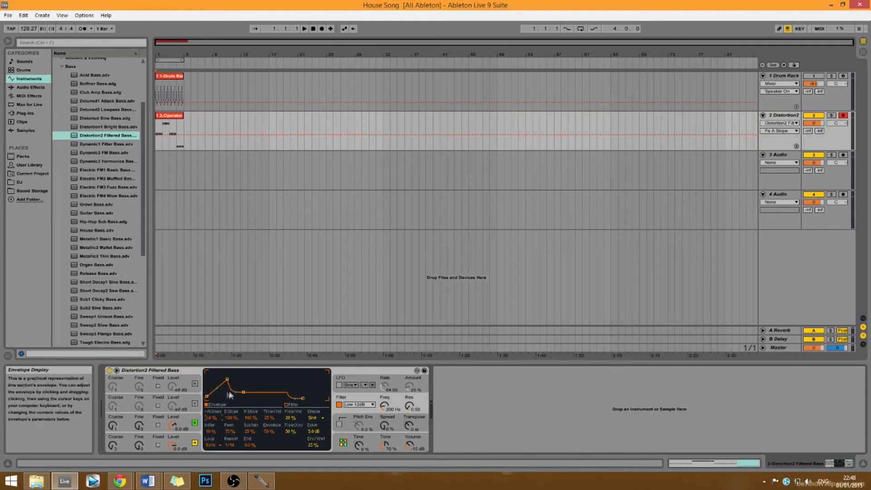
drag(235, 392, 235, 392)
click(210, 418)
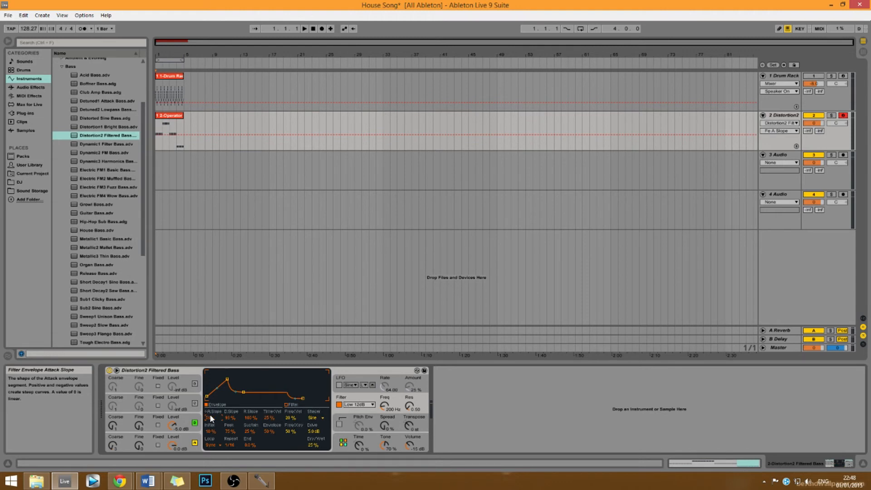
click(231, 418)
text(100)
key(Return)
click(206, 412)
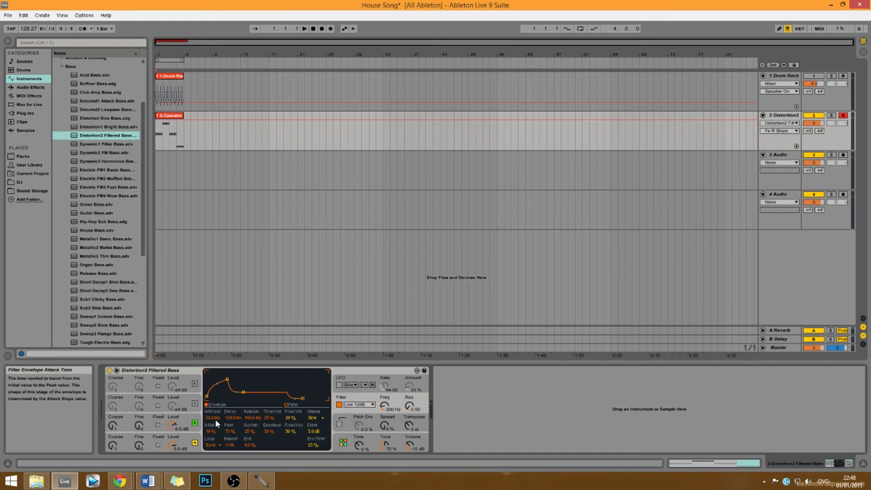
Set the filter envelope's attack to 100 ms, decay to 500 ms and release to 25 ms
click(215, 419)
click(234, 418)
key(Return)
click(248, 415)
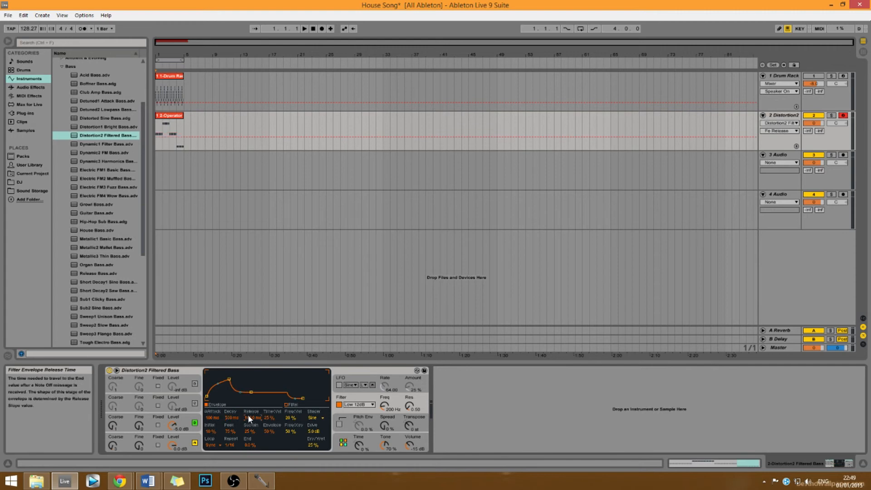
key(Return)
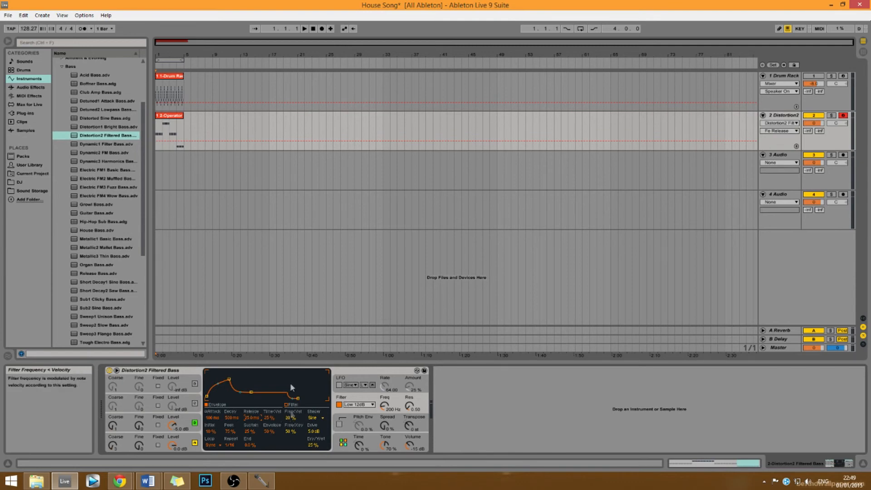
Play back the bassline with the new filter envelope, and look further down the list of bass presets
click(305, 30)
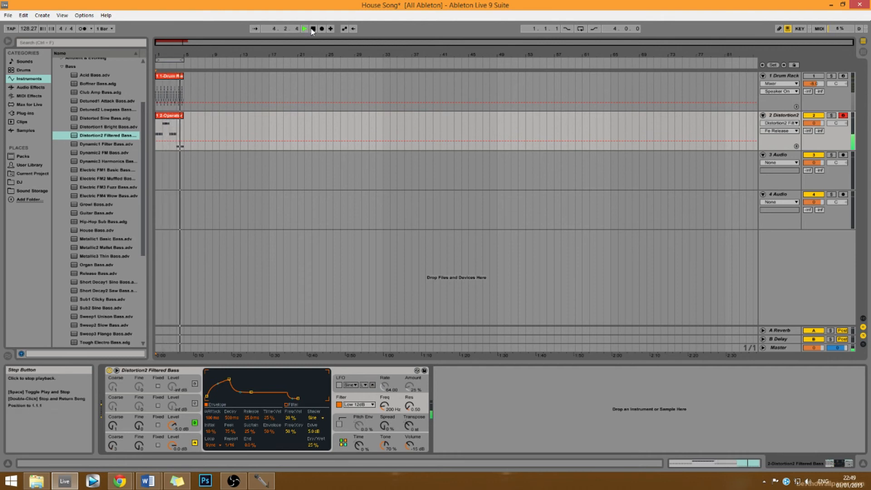
click(314, 29)
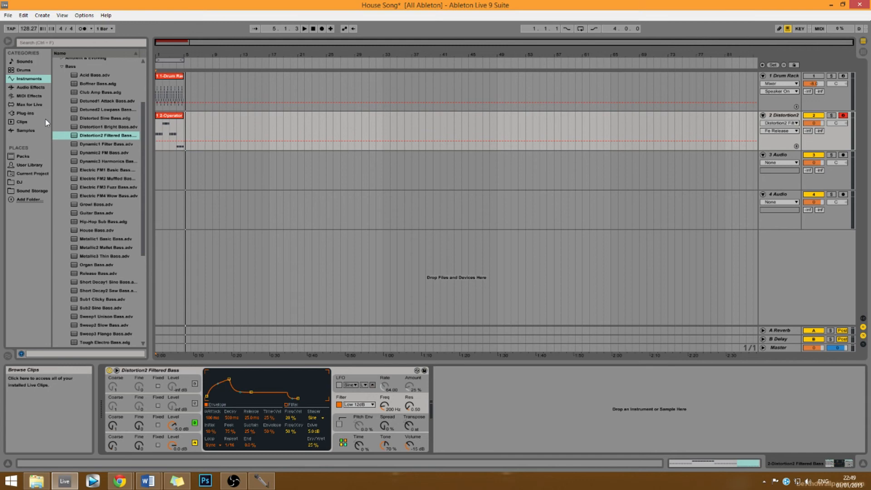
drag(141, 113, 140, 145)
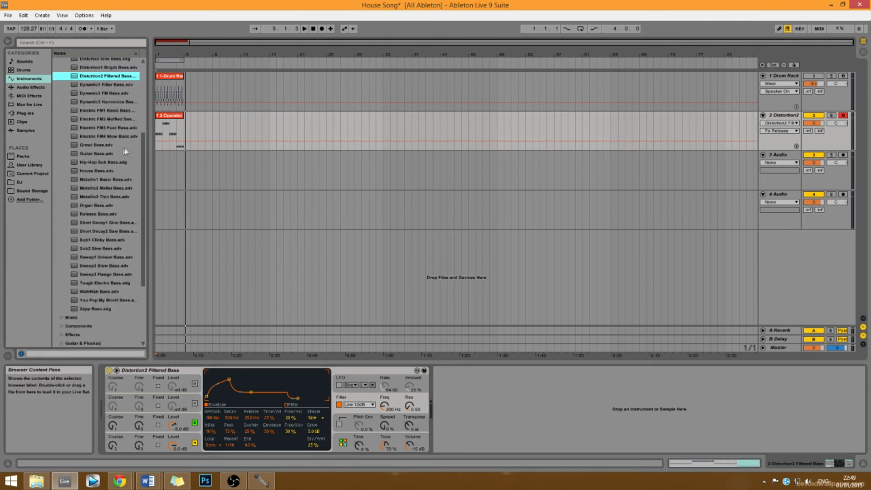